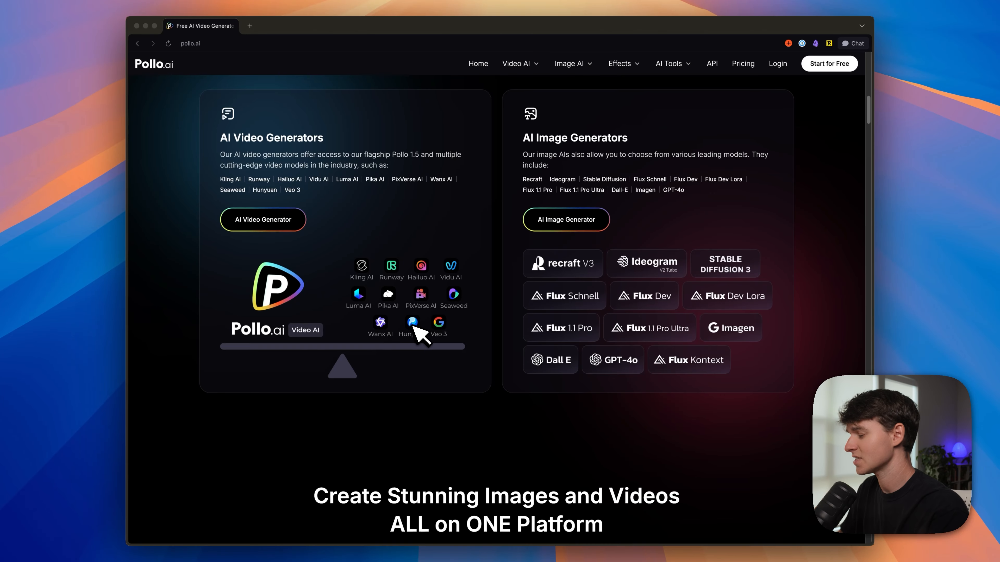
Step: Examine the Pollo.ai landing page's overview of video and image generators, viral effects, and video tools
scroll(414, 325, down, 12)
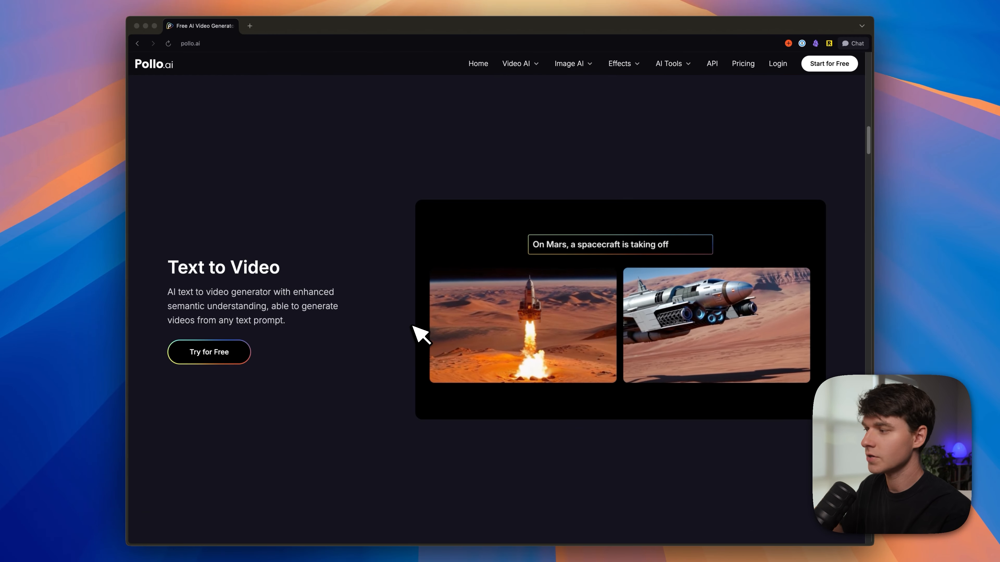
scroll(413, 326, down, 6)
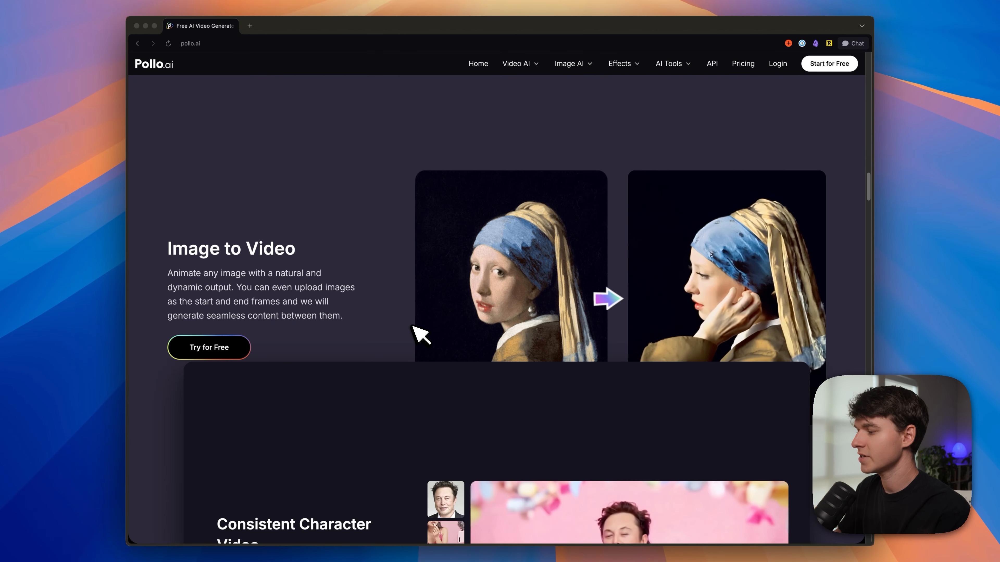
scroll(421, 335, down, 5)
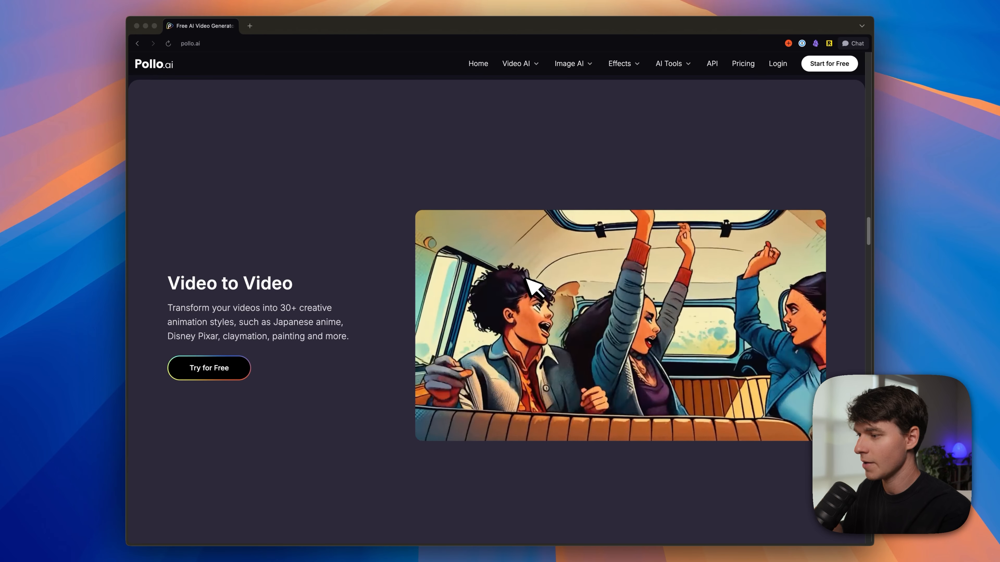
scroll(522, 279, down, 5)
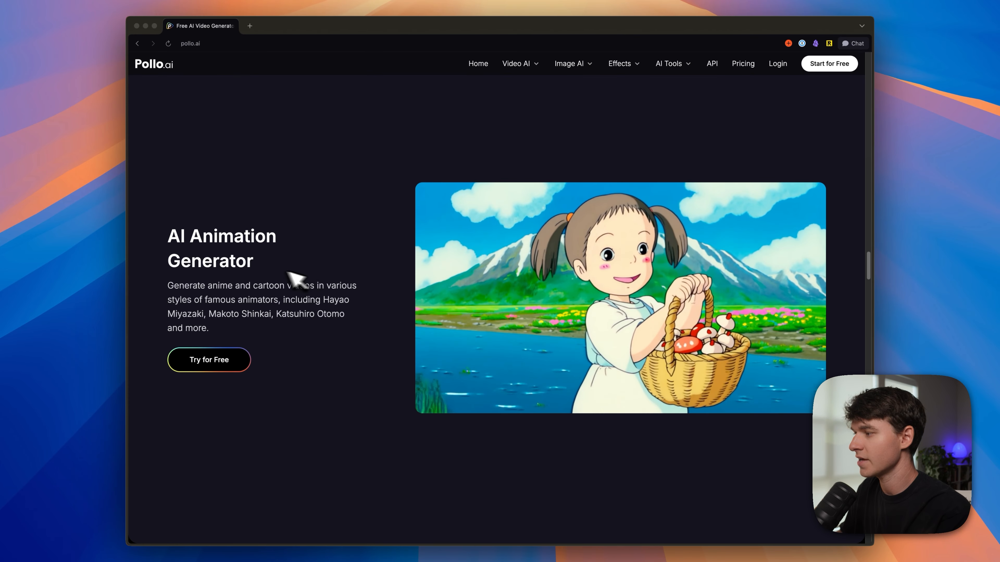
scroll(300, 281, down, 10)
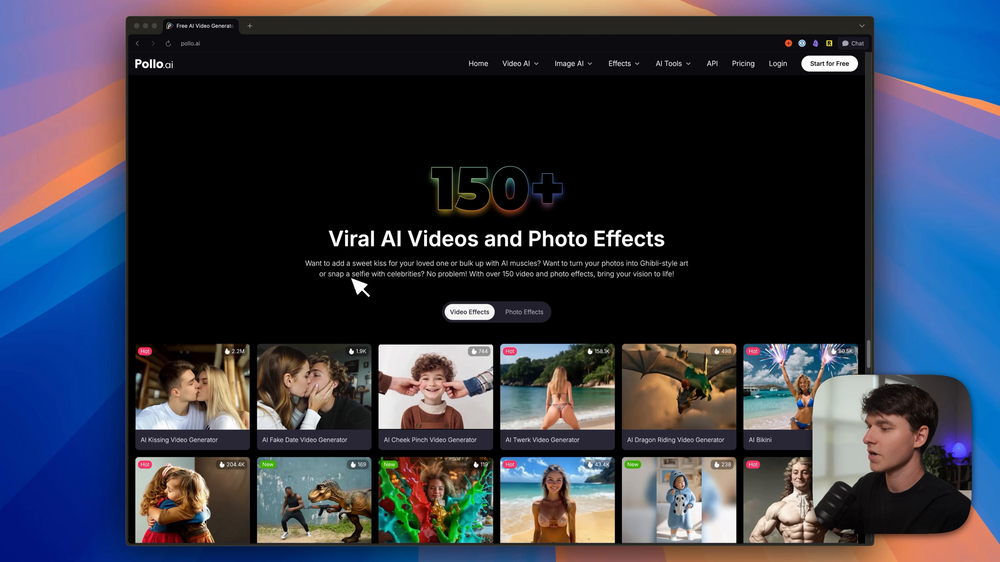
scroll(460, 246, down, 4)
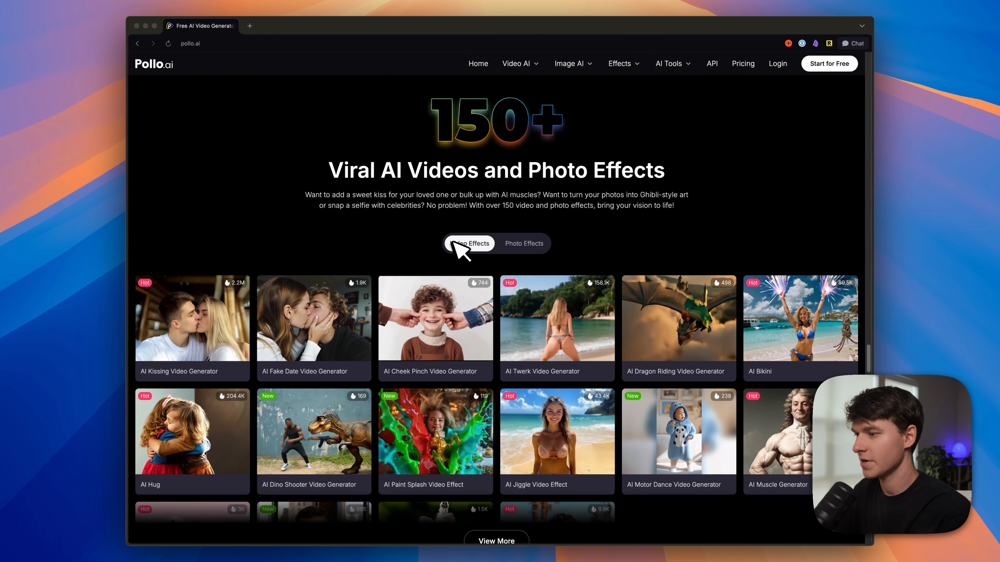
scroll(402, 348, down, 10)
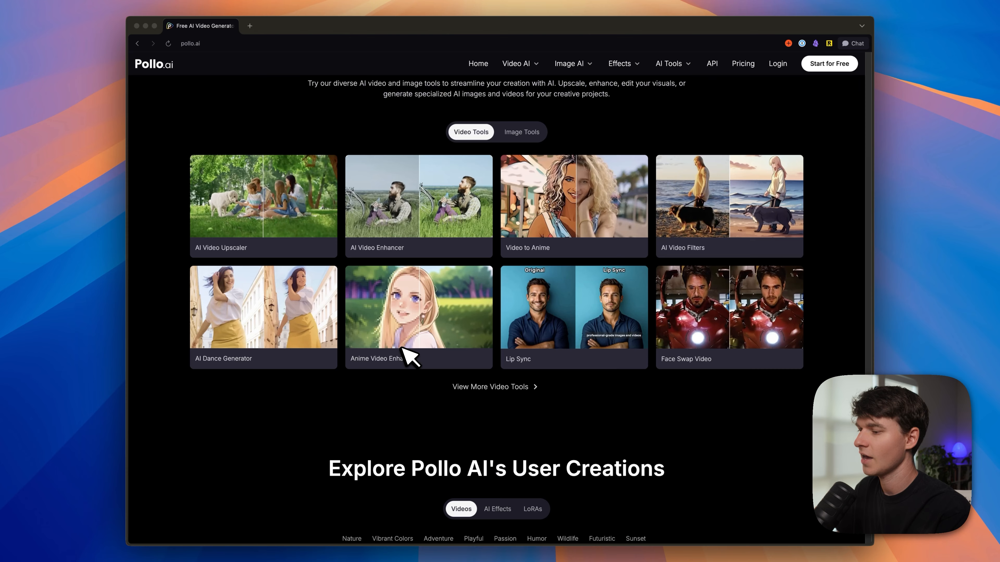
scroll(379, 323, down, 1)
scroll(379, 323, up, 2)
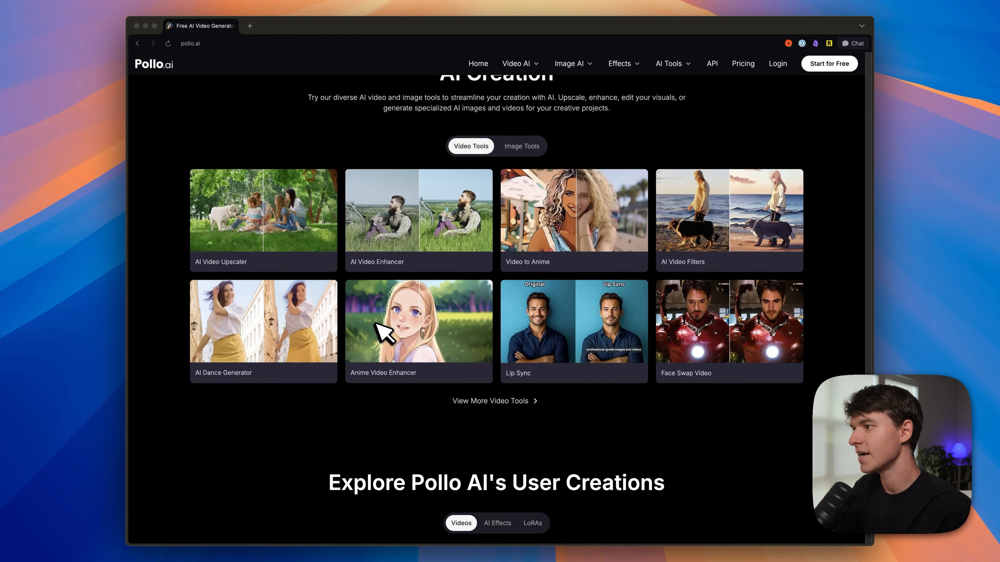
scroll(380, 323, down, 2)
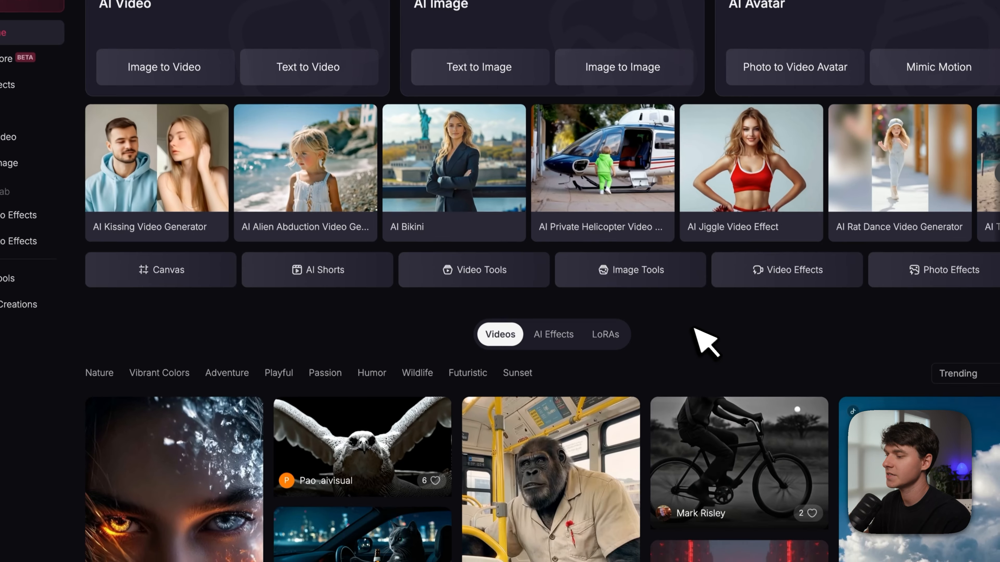
Step: Start a new Text to Image creation in Easy Mode
scroll(712, 390, down, 5)
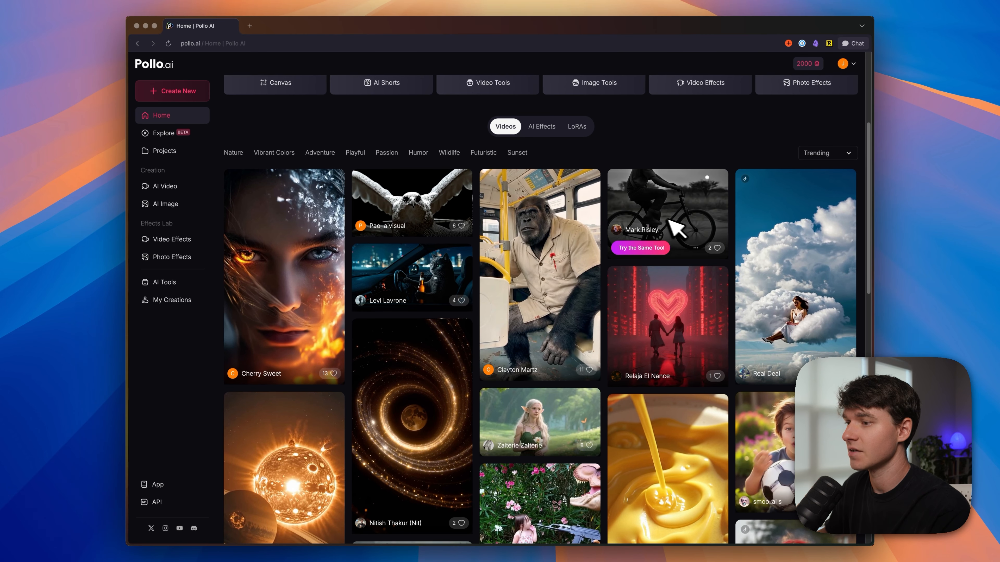
scroll(413, 162, up, 5)
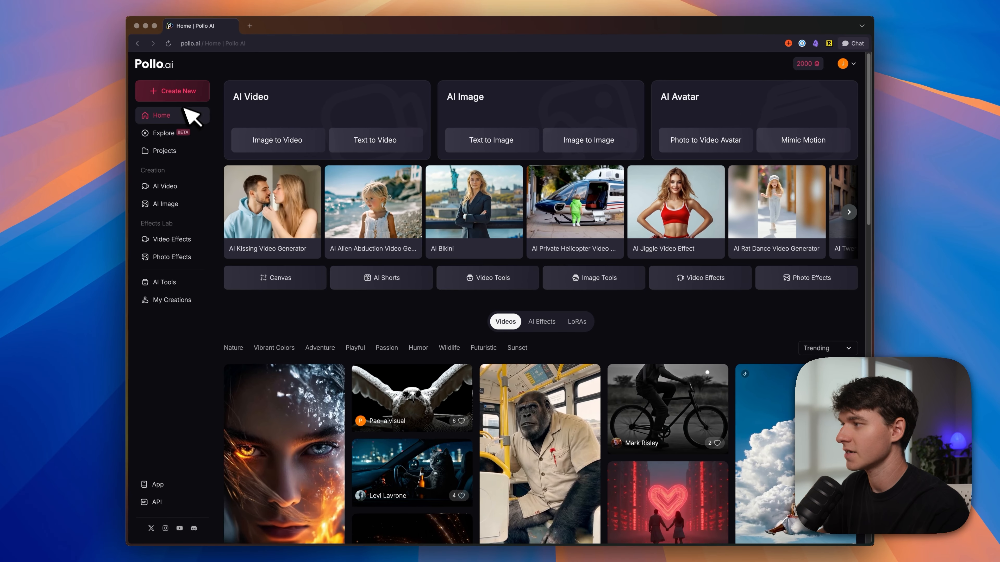
click(94, 58)
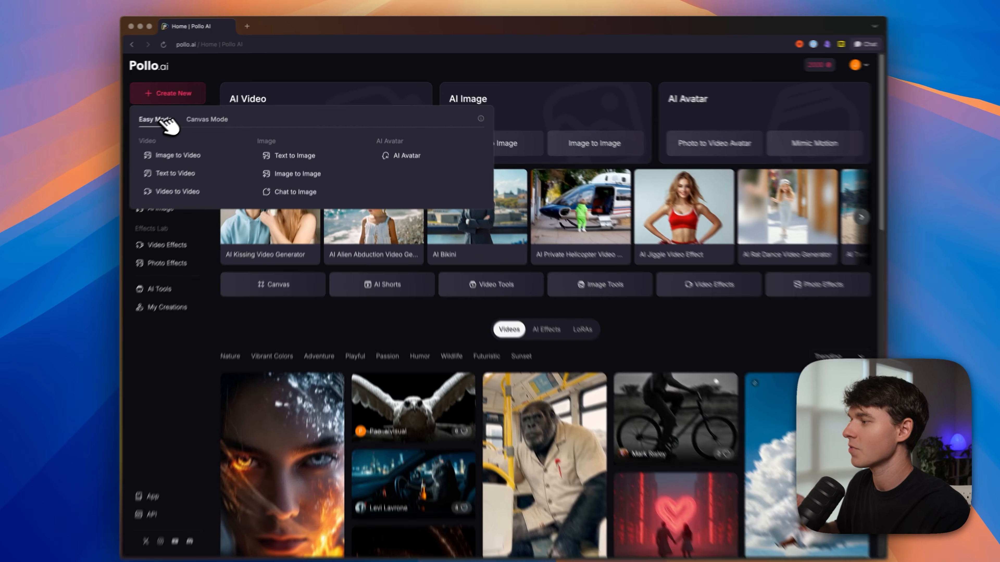
click(168, 117)
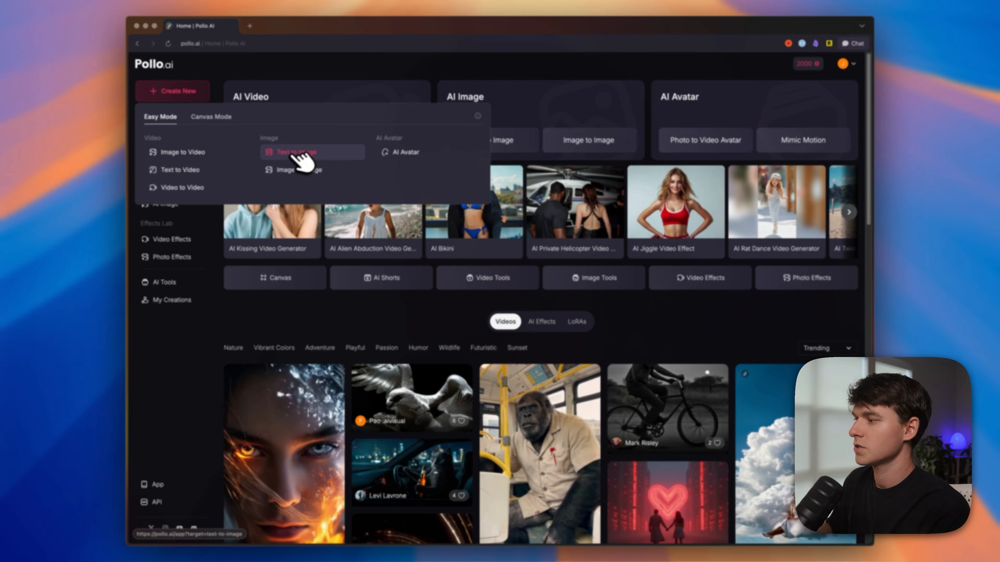
click(296, 155)
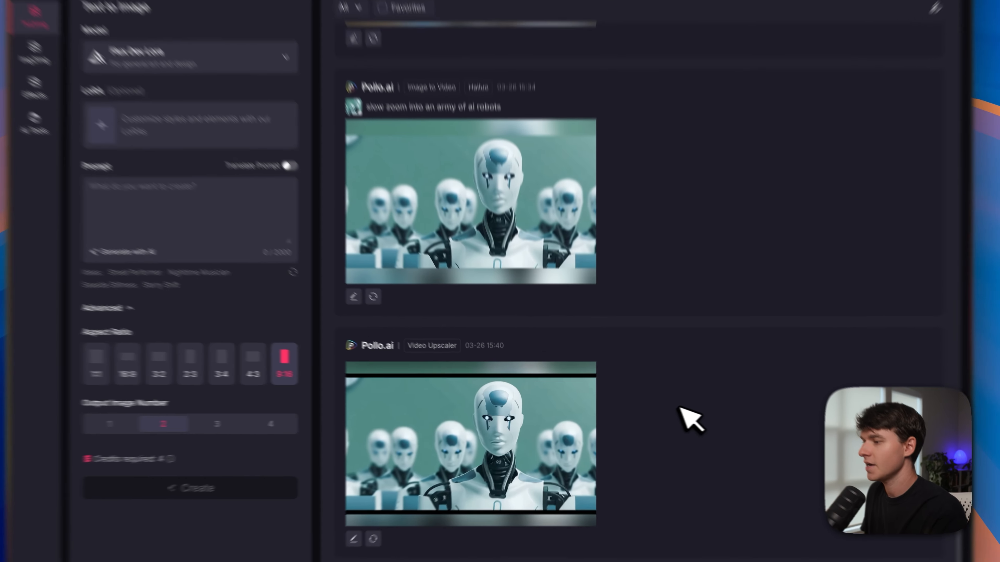
Step: Set the text-to-image model to Recraft v3
scroll(651, 394, up, 5)
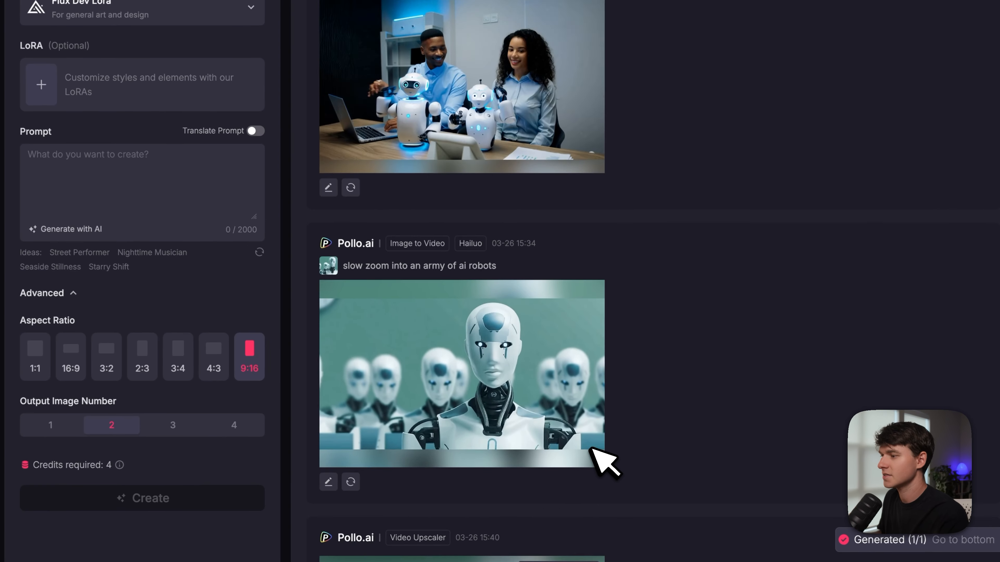
scroll(630, 435, down, 7)
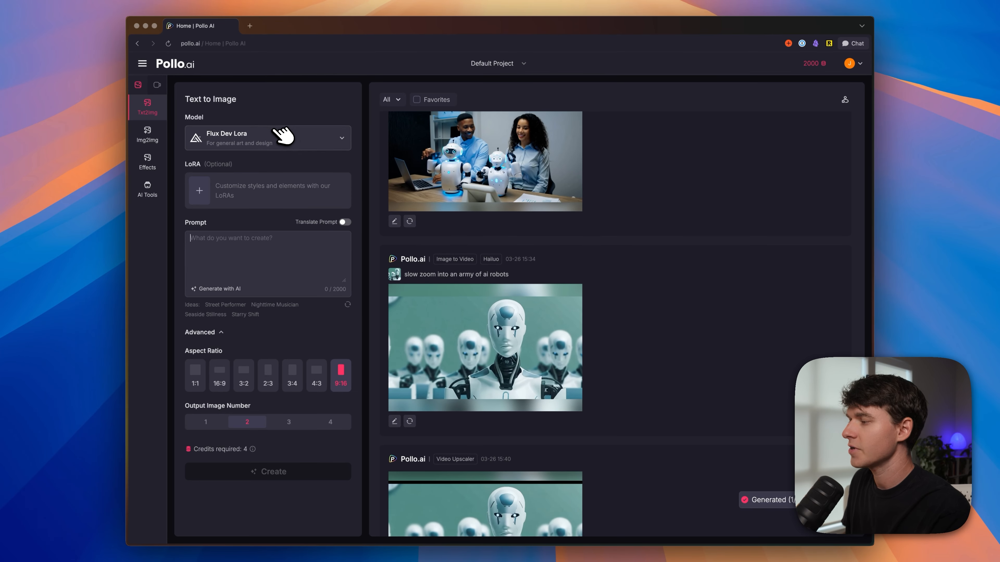
click(233, 43)
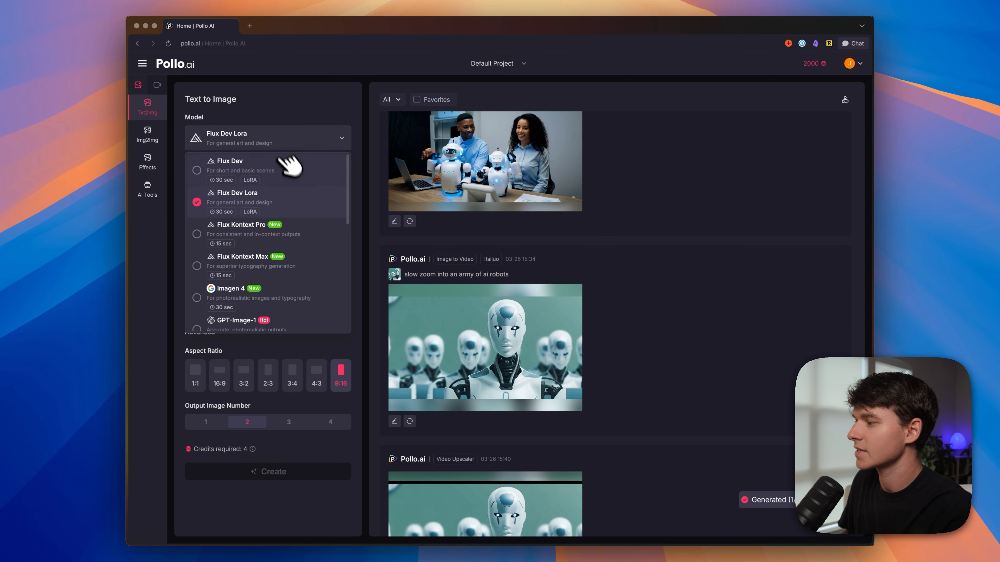
scroll(290, 165, down, 4)
click(267, 221)
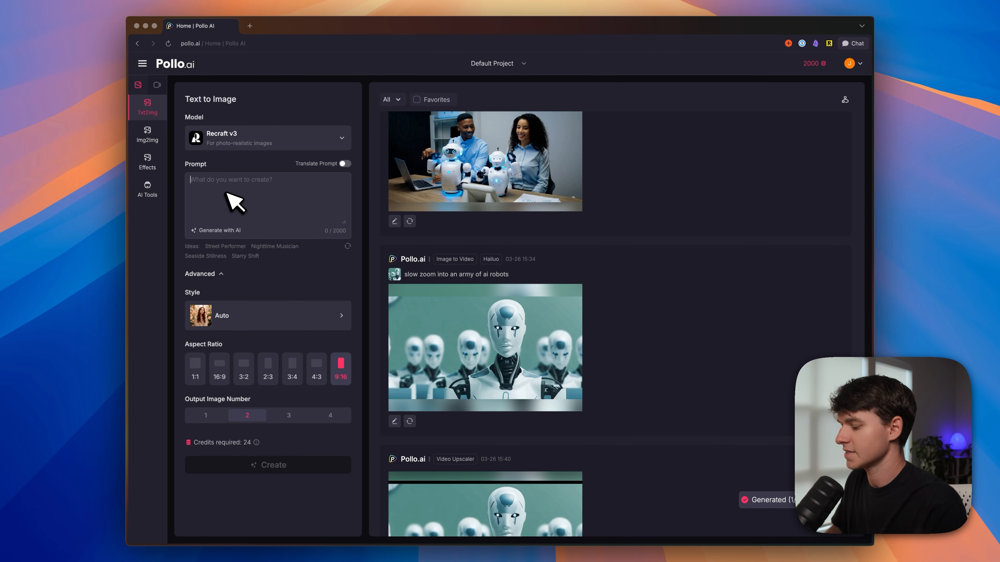
Step: Enter the prompt "a rocket in space" and replace it with the AI-generated version about soaring through stars and vibrant nebulae
text(a rocket in space)
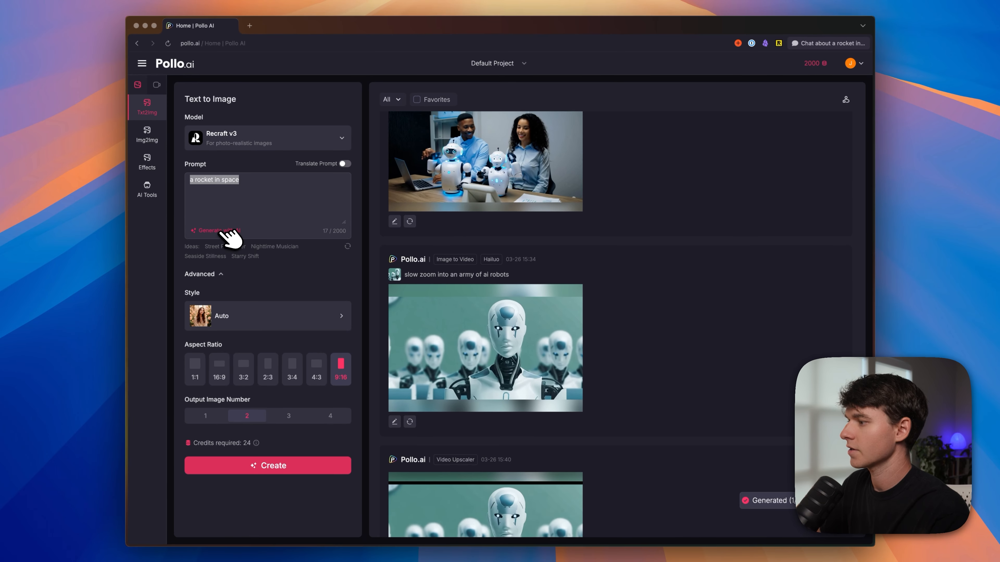
click(154, 273)
text(a rocket in space)
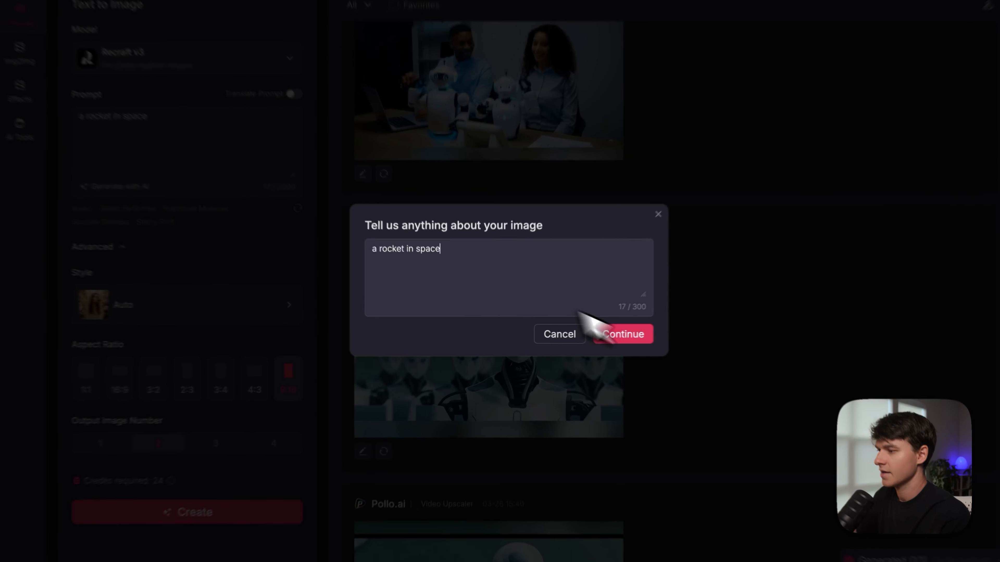
click(590, 336)
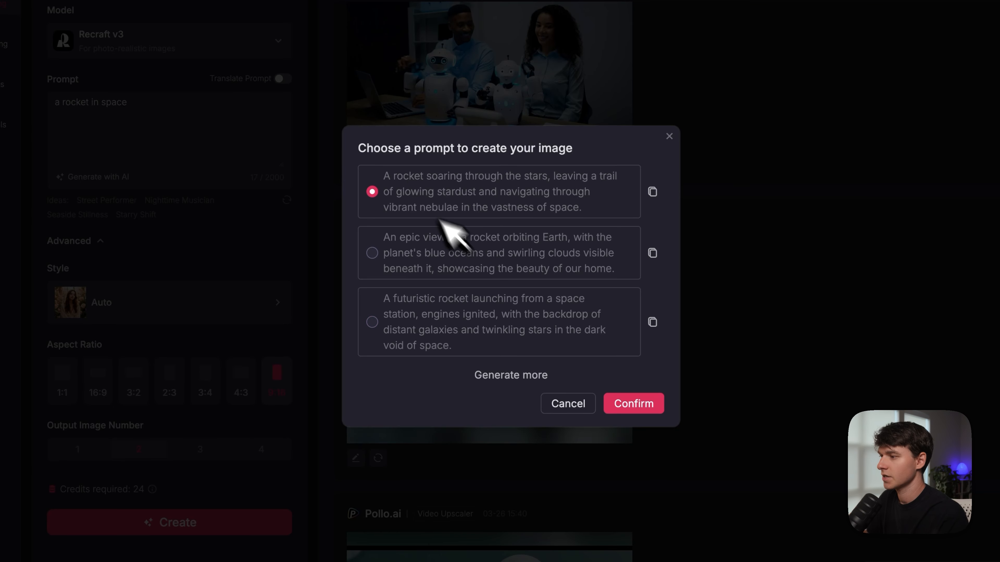
click(633, 403)
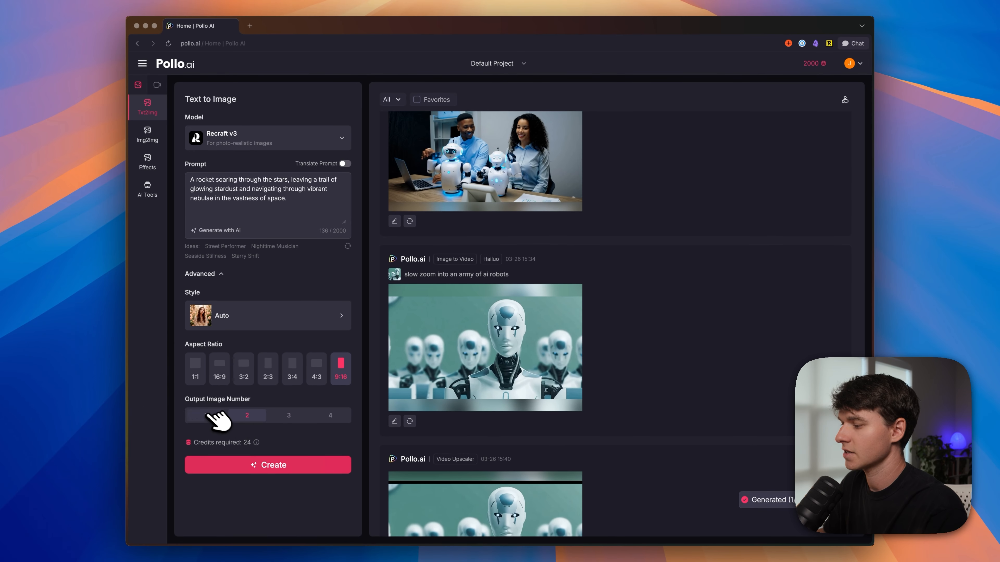
Step: Generate a single 9:16 rocket image, then open its details to review the available editing options
click(311, 471)
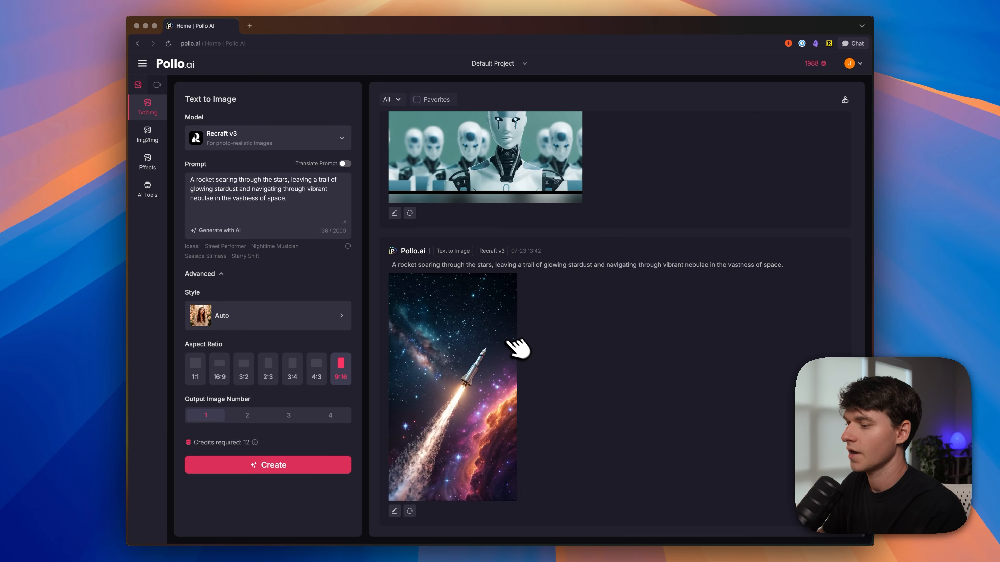
click(483, 401)
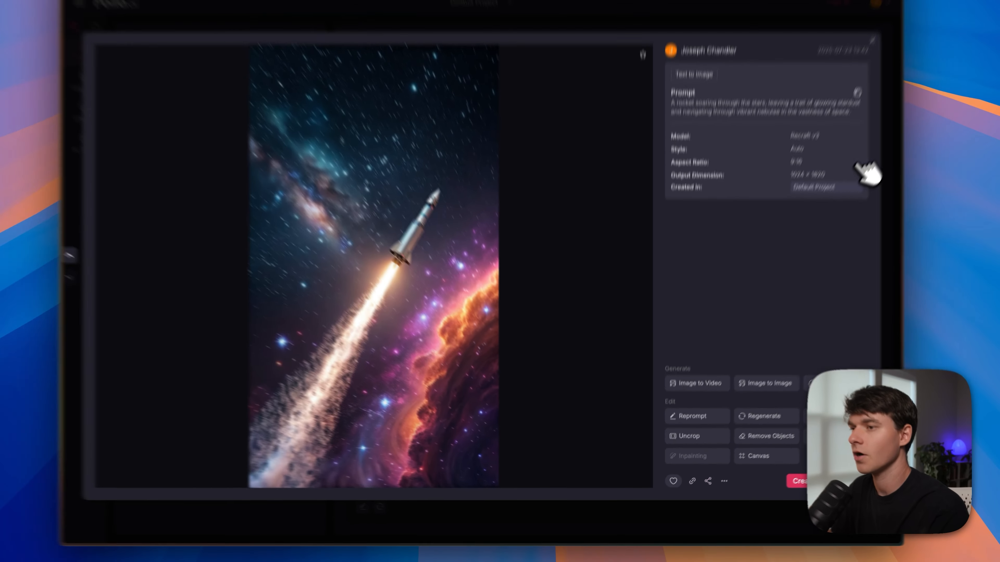
click(870, 40)
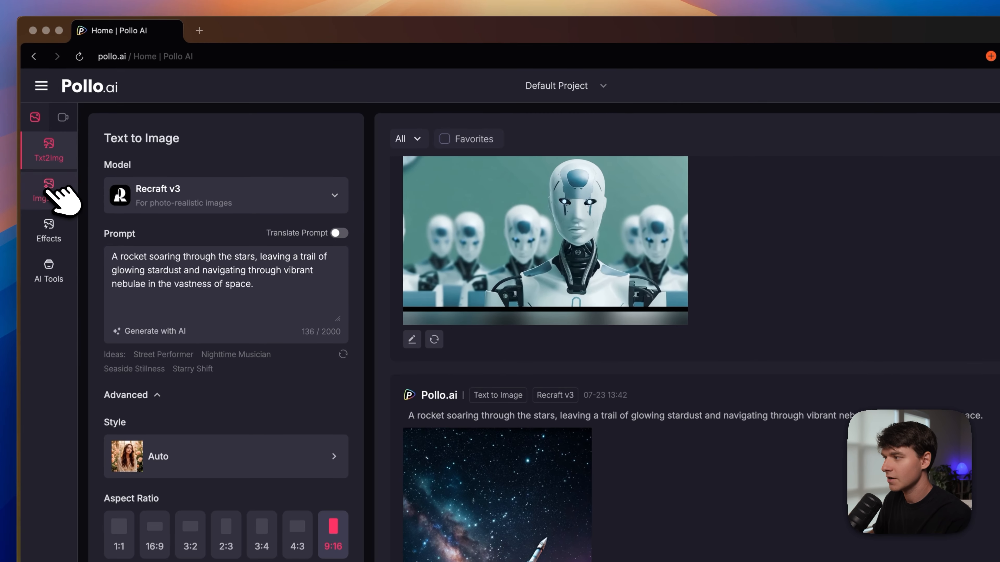
Step: Look through the Image to Image, image effects, AI Tools and Image to Video sections
click(149, 135)
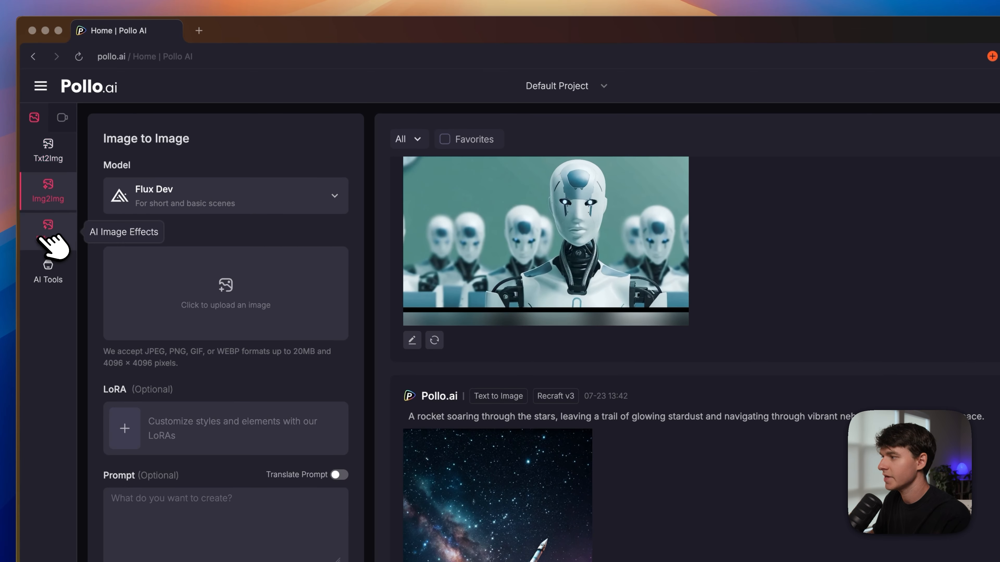
click(47, 236)
click(47, 272)
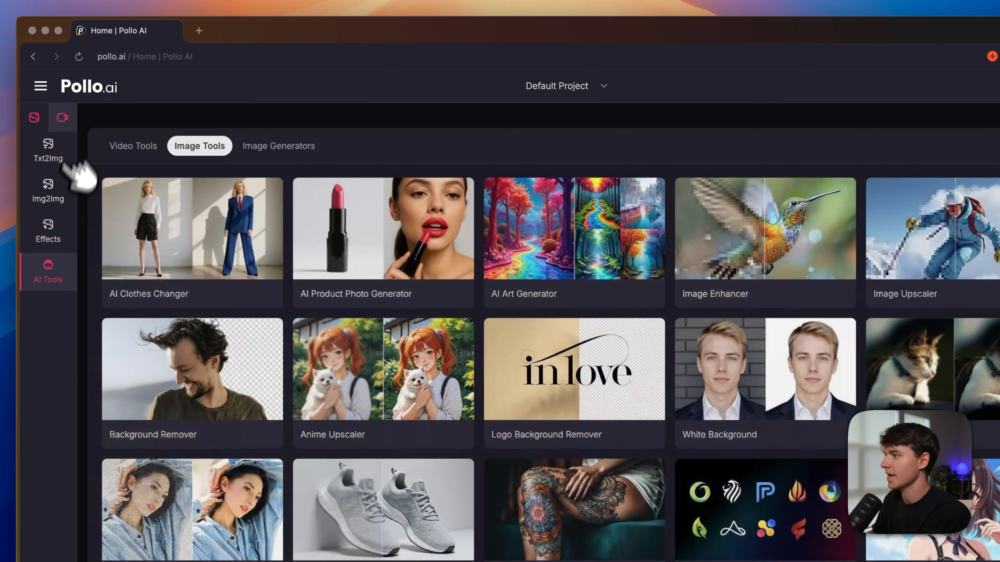
click(62, 118)
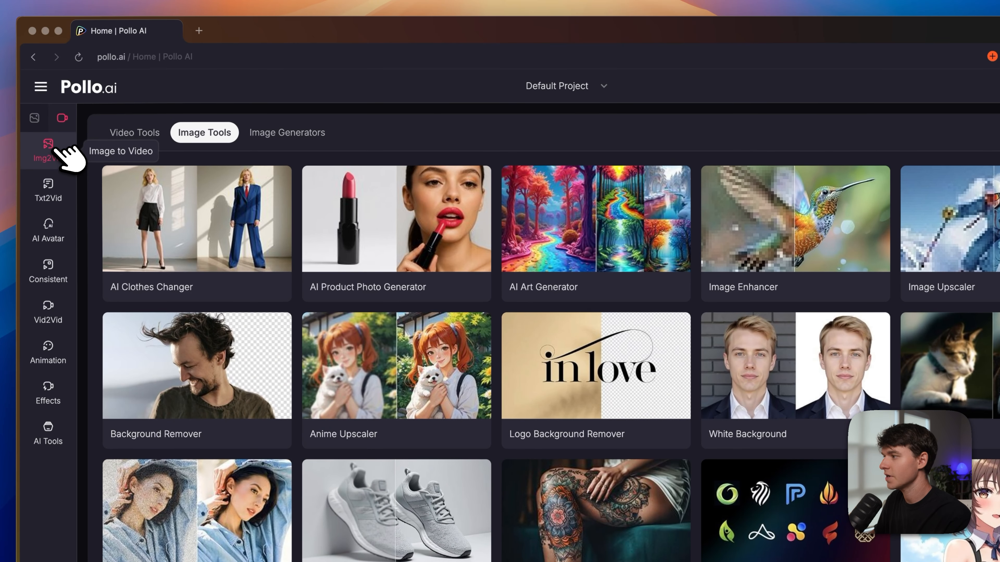
click(63, 153)
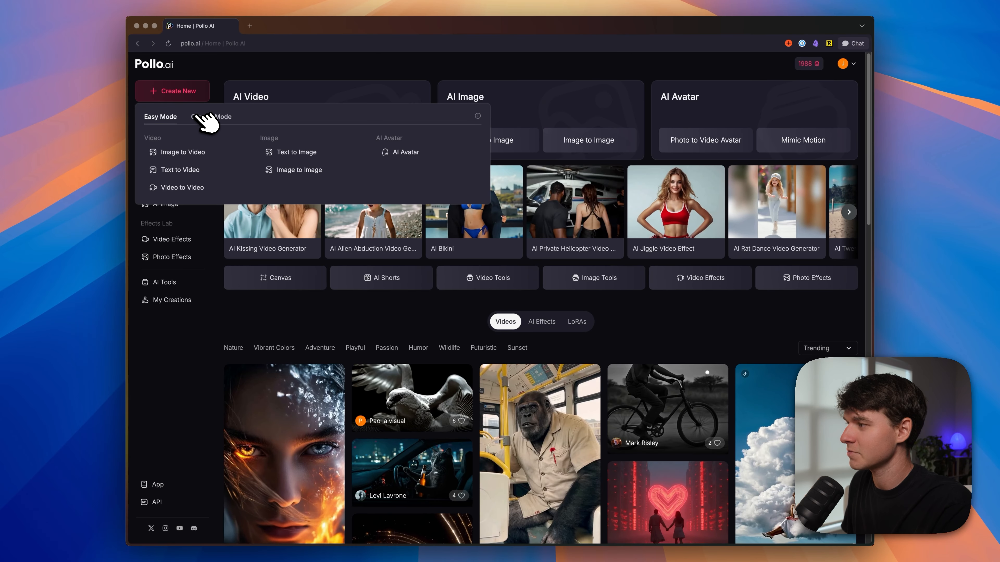
Step: Start a Text to Image project in Canvas Mode and rename the project "YT Tutorial"
click(207, 117)
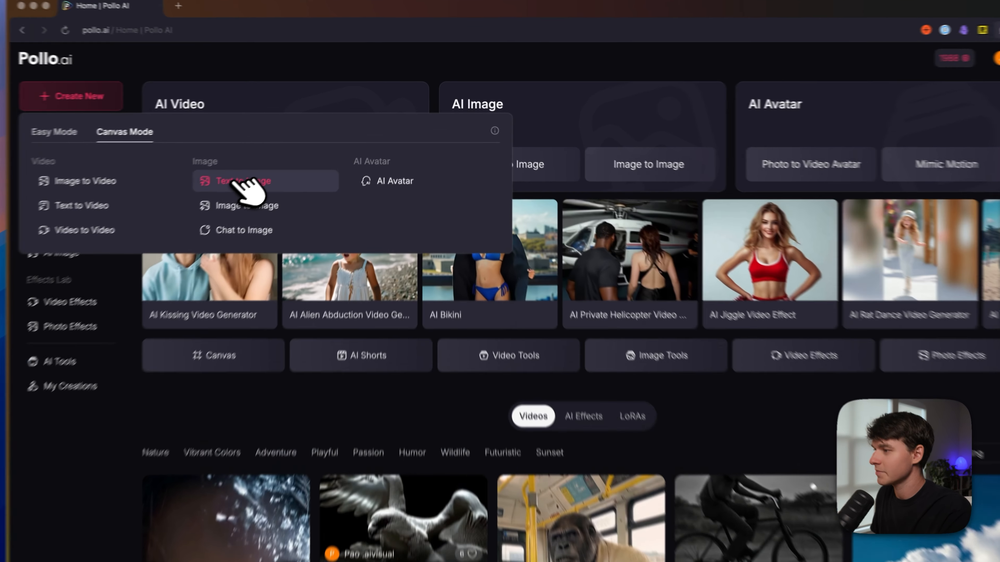
click(293, 152)
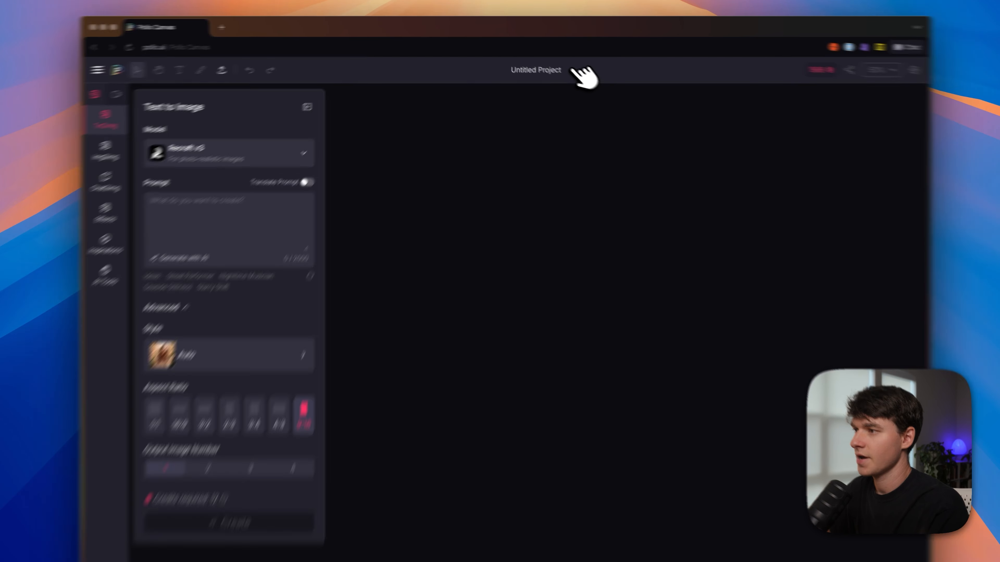
click(526, 63)
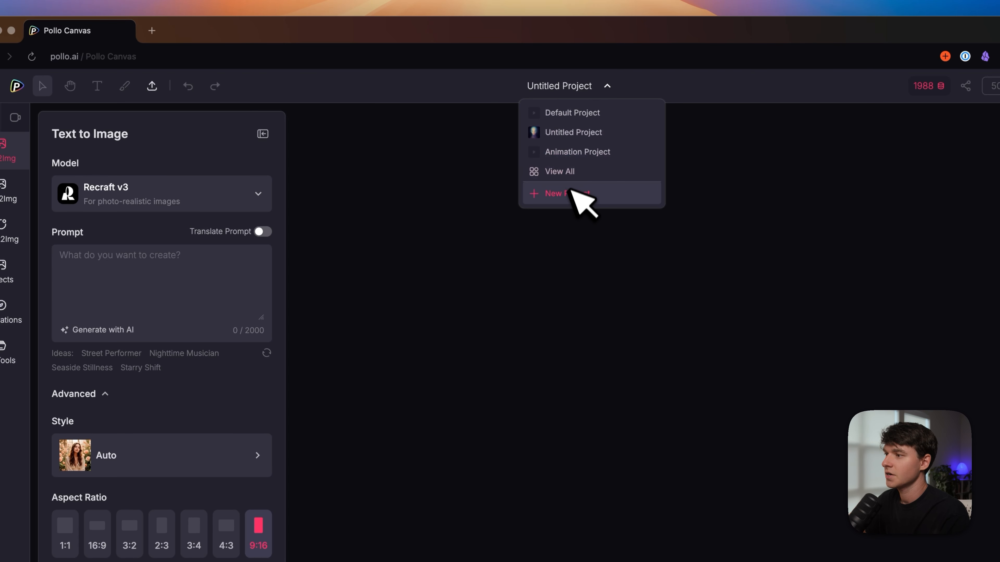
click(558, 80)
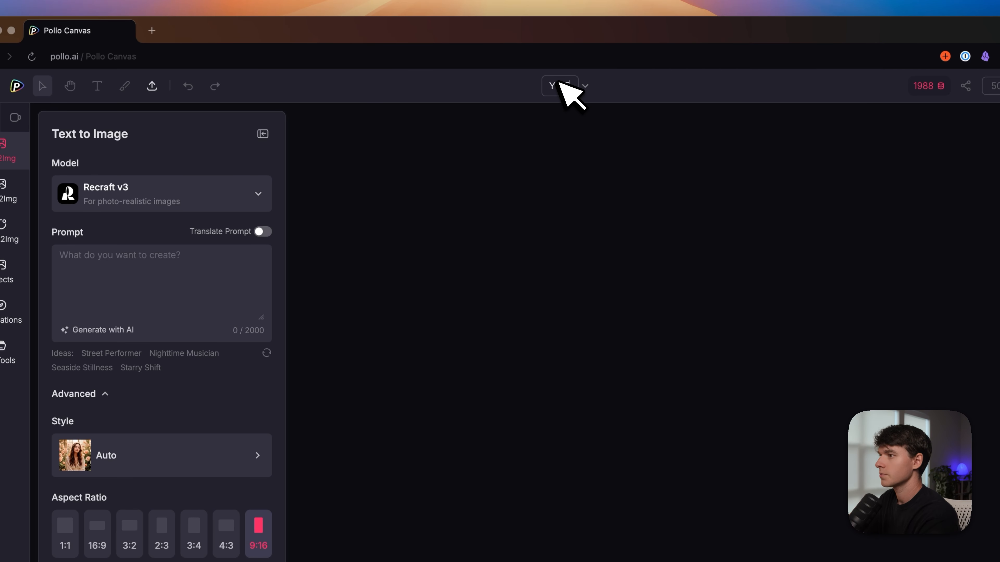
key(Return)
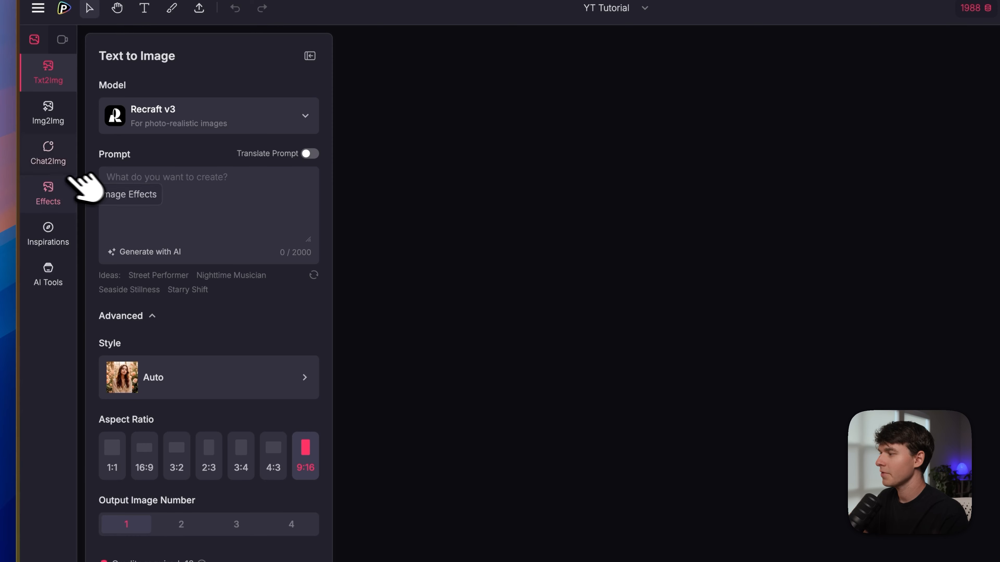
Step: Start a Chat2Img request with the prompt "a man on a walk through a small town" and apply the Ghibli style
click(148, 168)
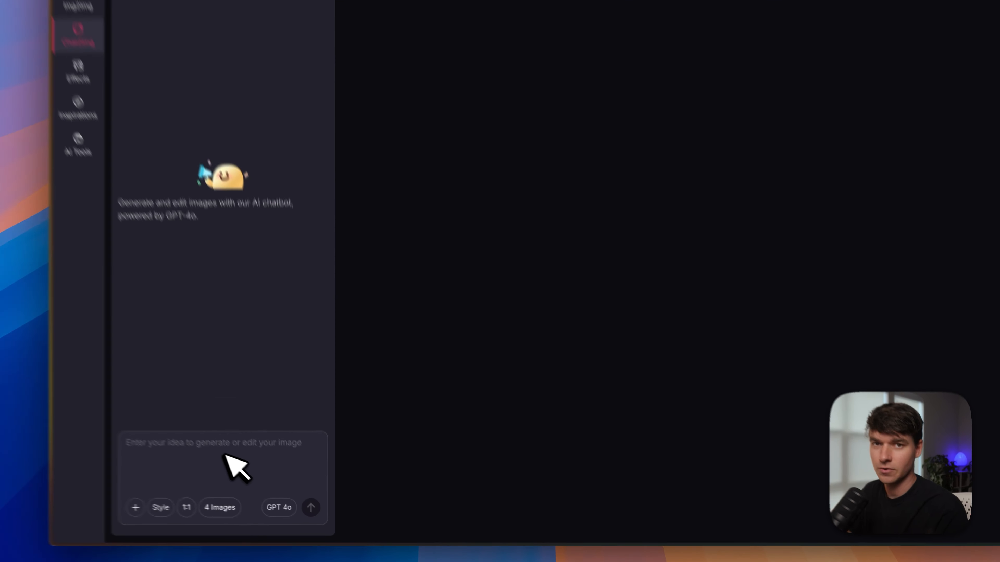
text(a man on a walk through a small town)
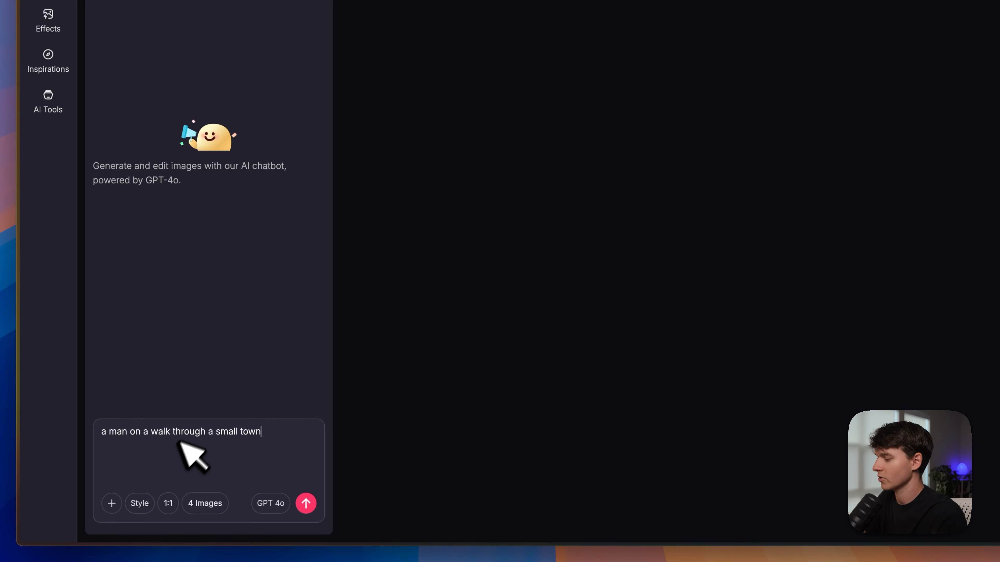
click(140, 503)
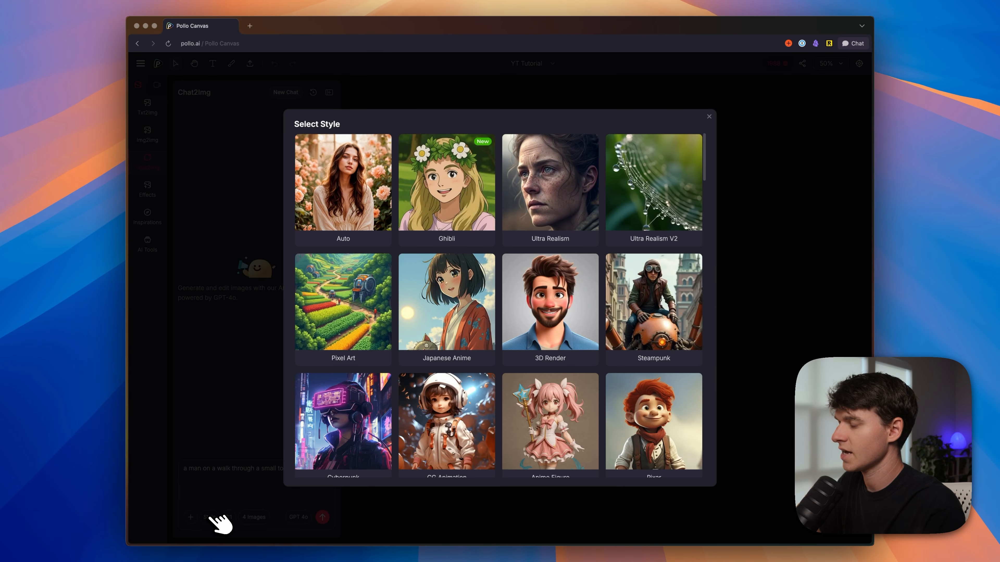
click(561, 210)
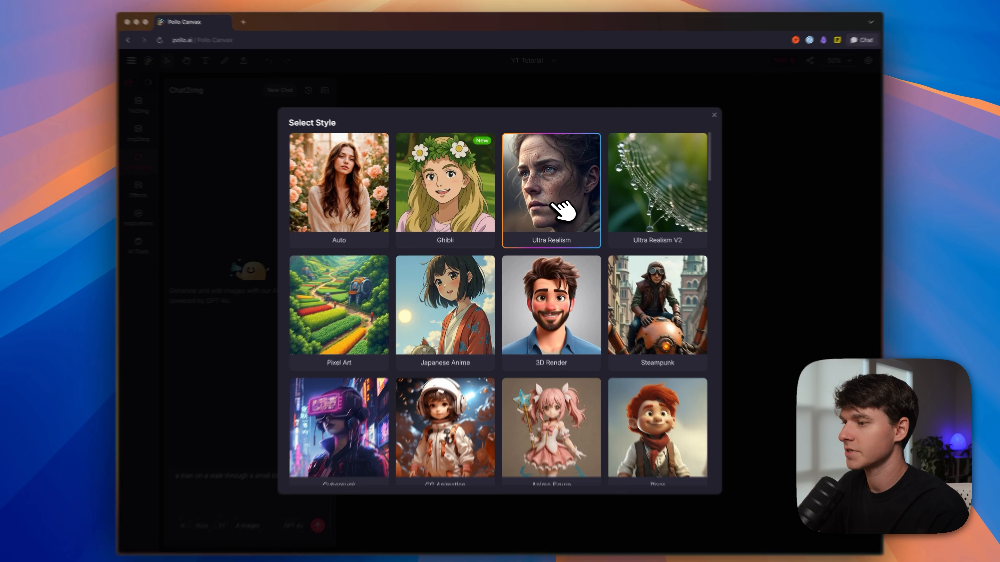
scroll(561, 272, down, 2)
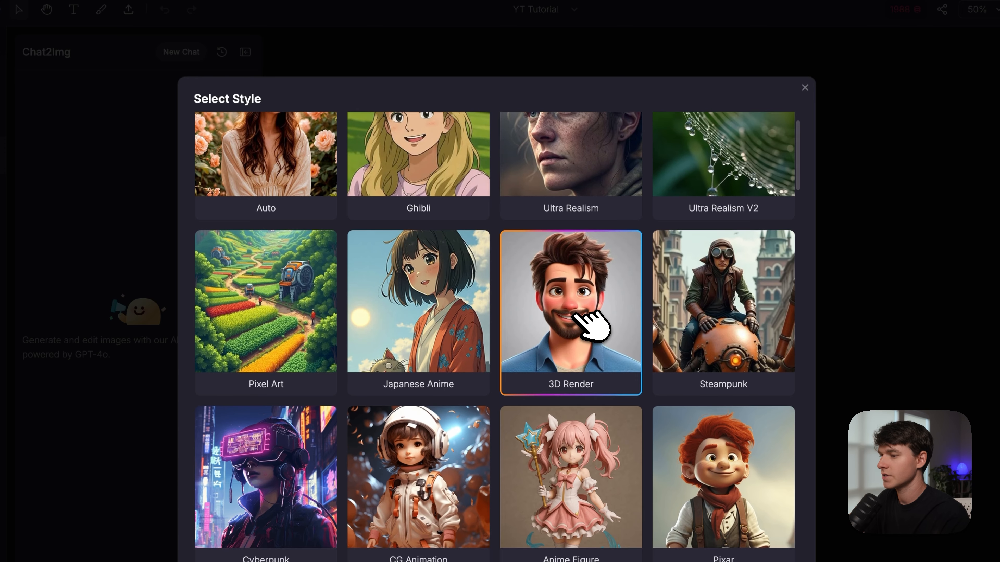
scroll(563, 278, up, 2)
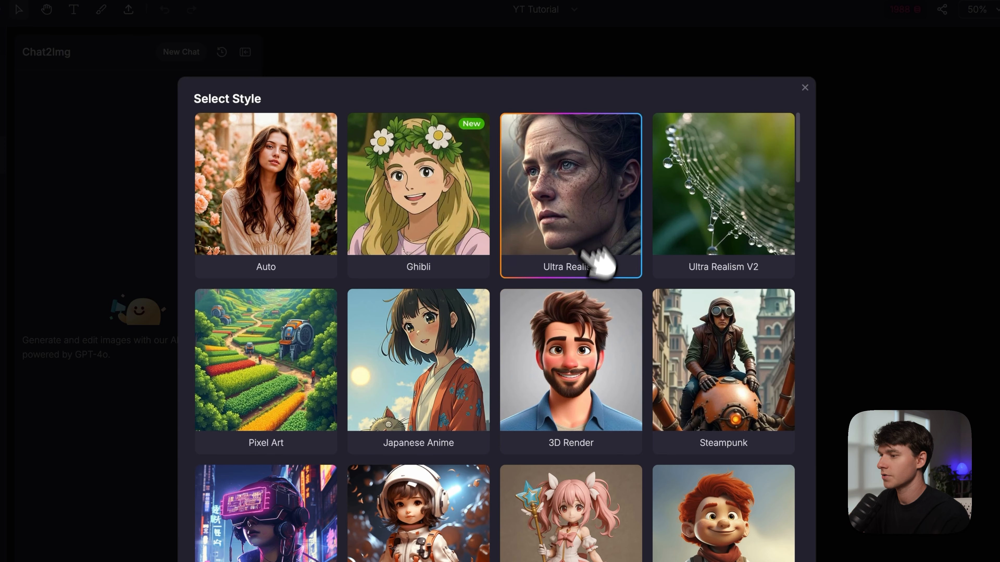
click(441, 197)
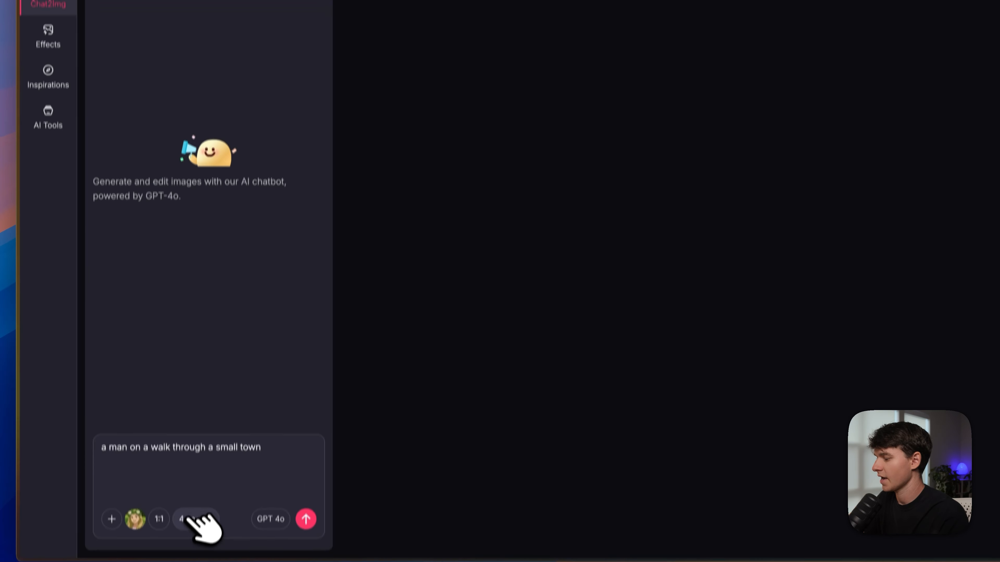
Step: Set the chat output to 2 images and generate them
click(188, 518)
click(195, 439)
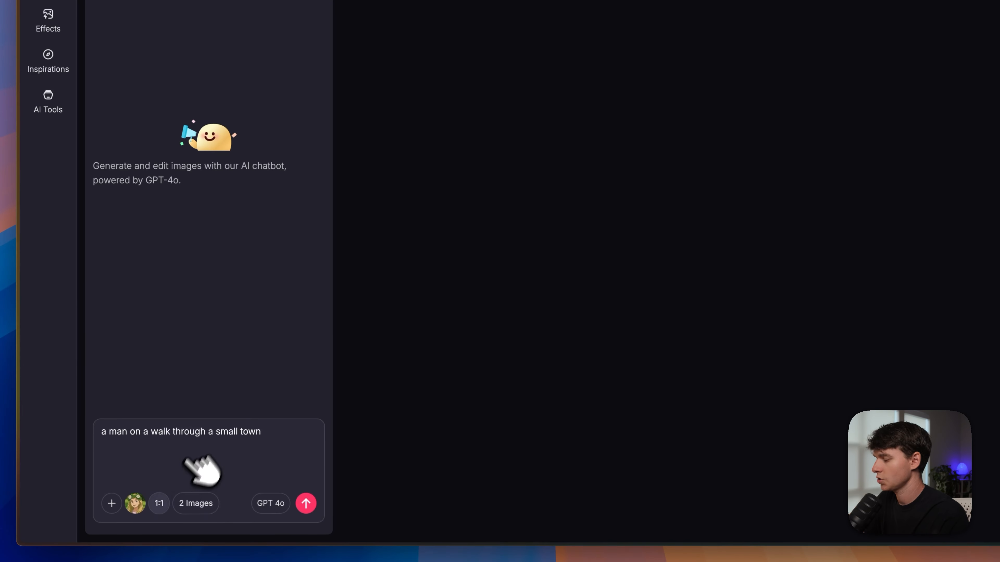
click(307, 503)
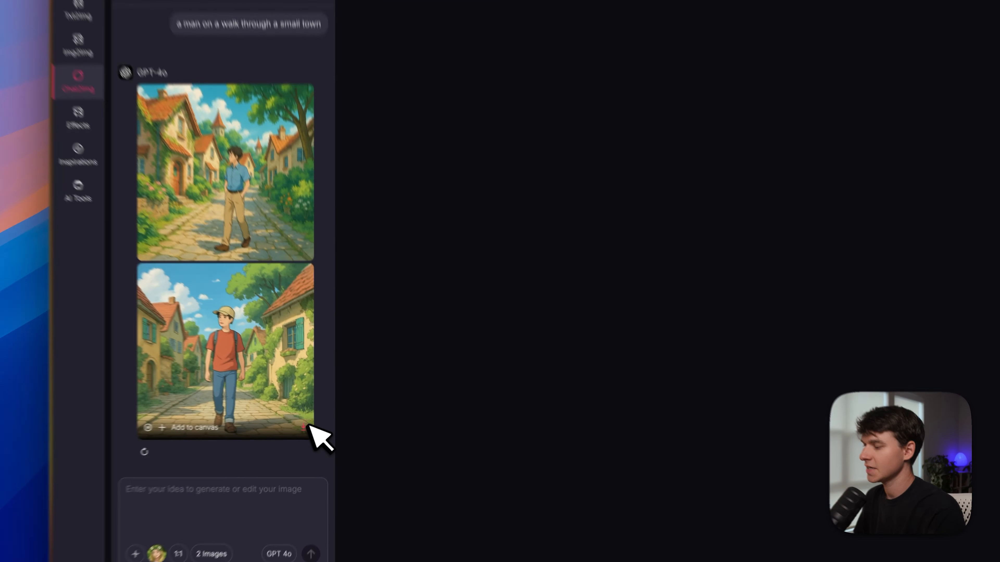
Step: Add the generated image of the man in the red shirt to the canvas and select it
click(317, 421)
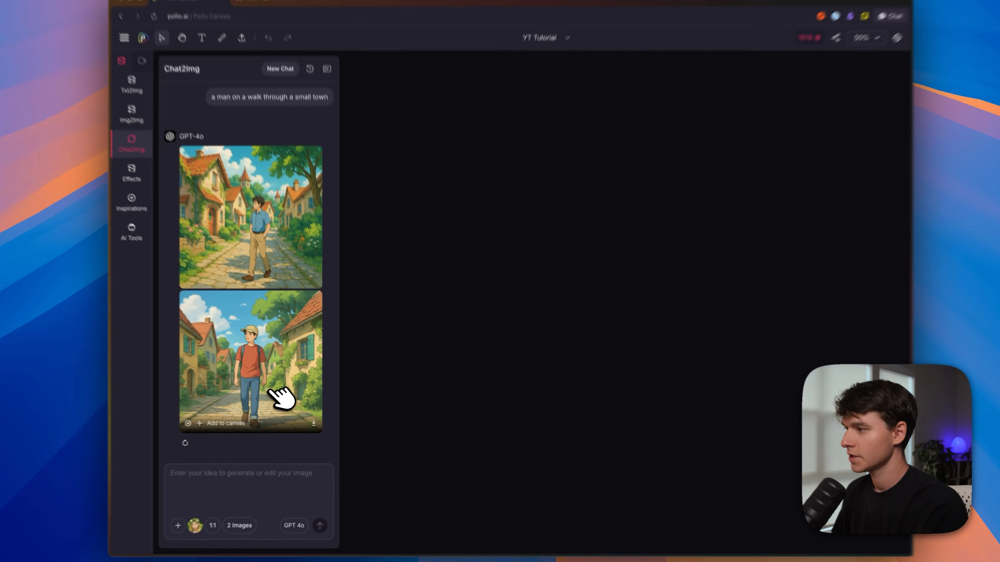
click(237, 423)
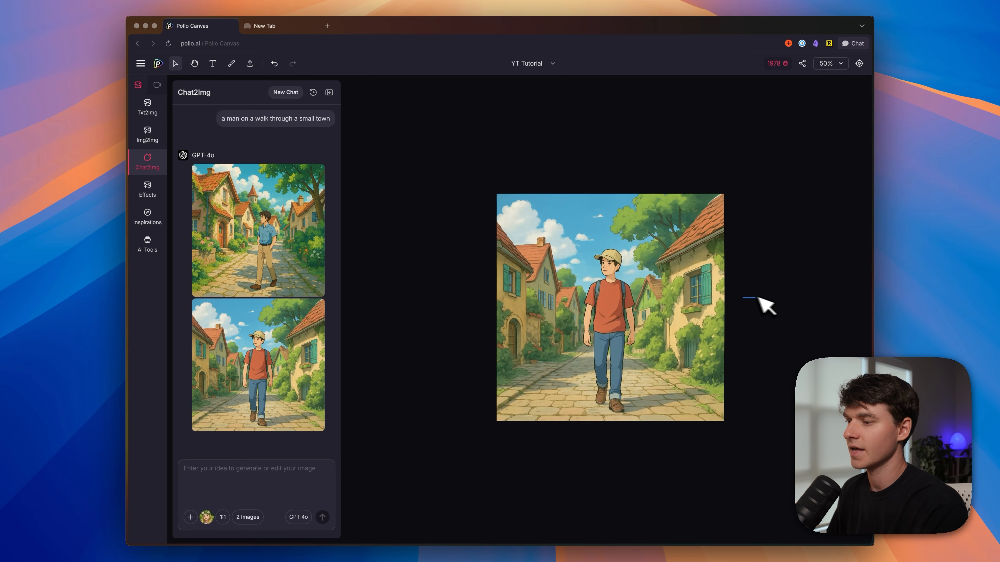
click(688, 294)
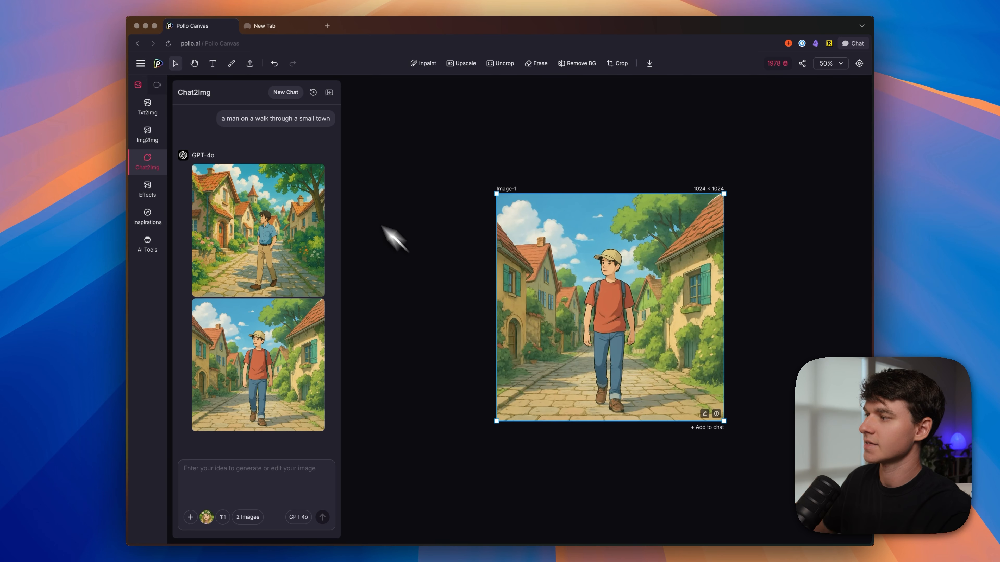
Step: Upscale the canvas image at 2X scale using the Art & Anime mode
click(193, 64)
drag(530, 129, 403, 136)
scroll(521, 241, down, 5)
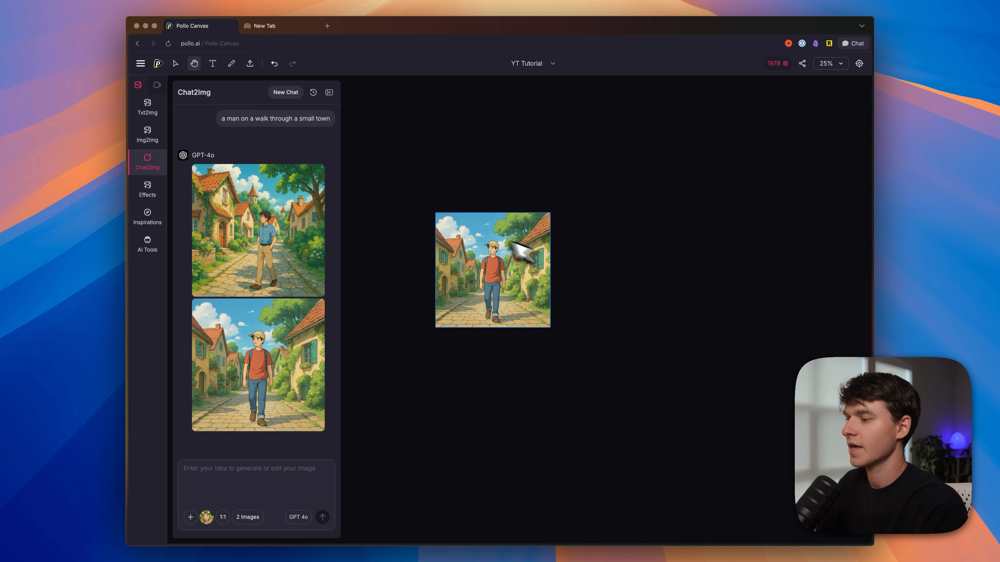
drag(538, 245, 578, 248)
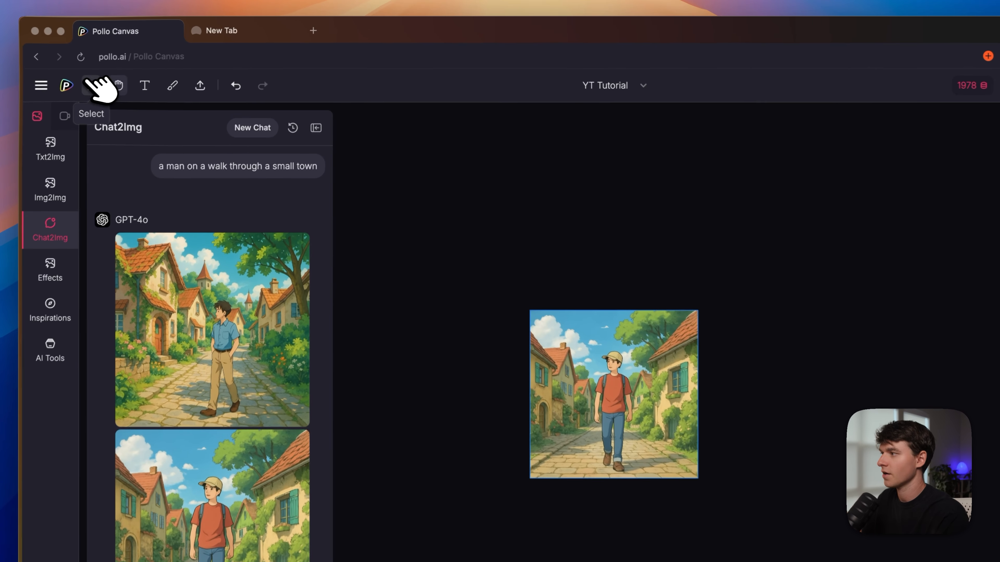
click(175, 64)
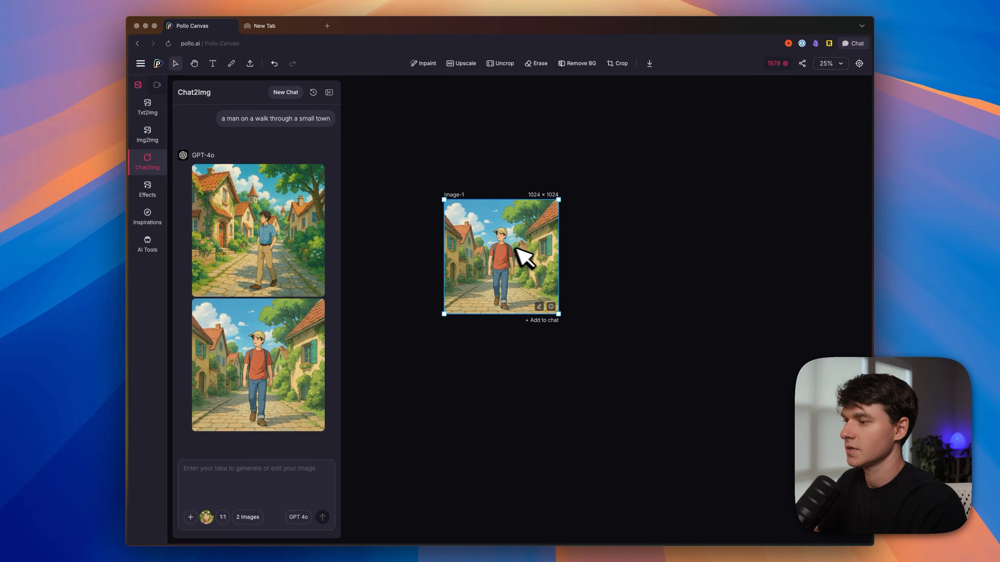
click(471, 64)
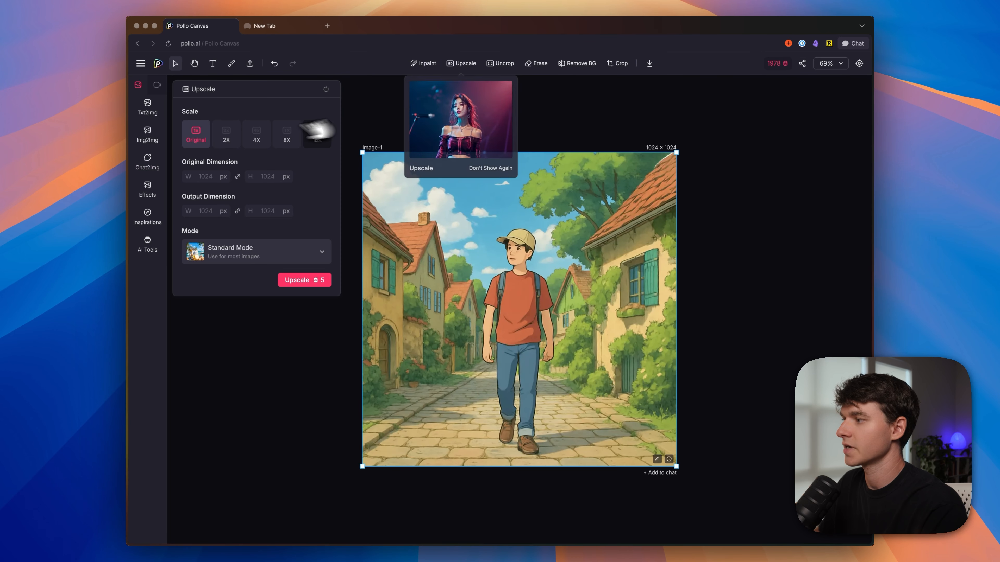
click(228, 134)
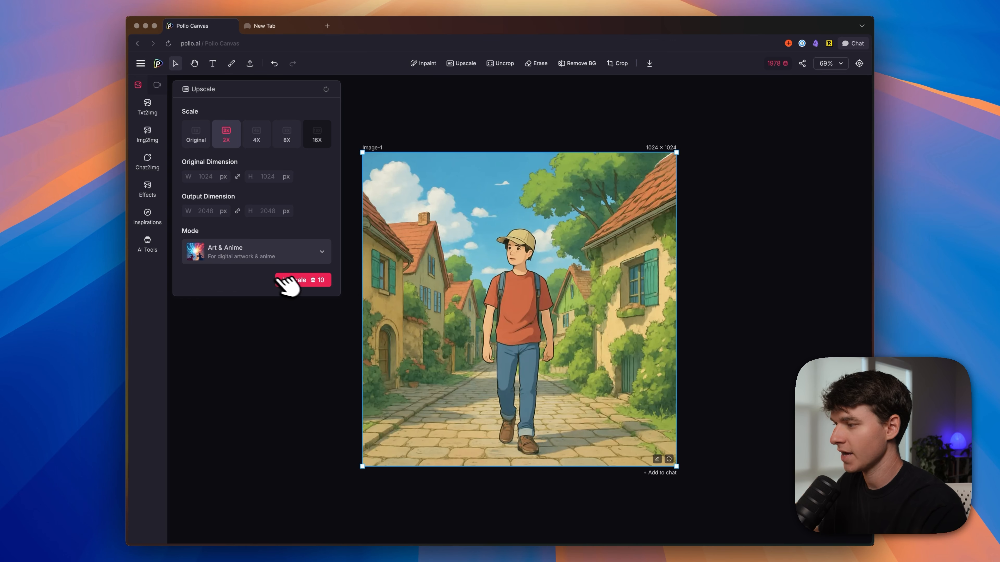
click(293, 280)
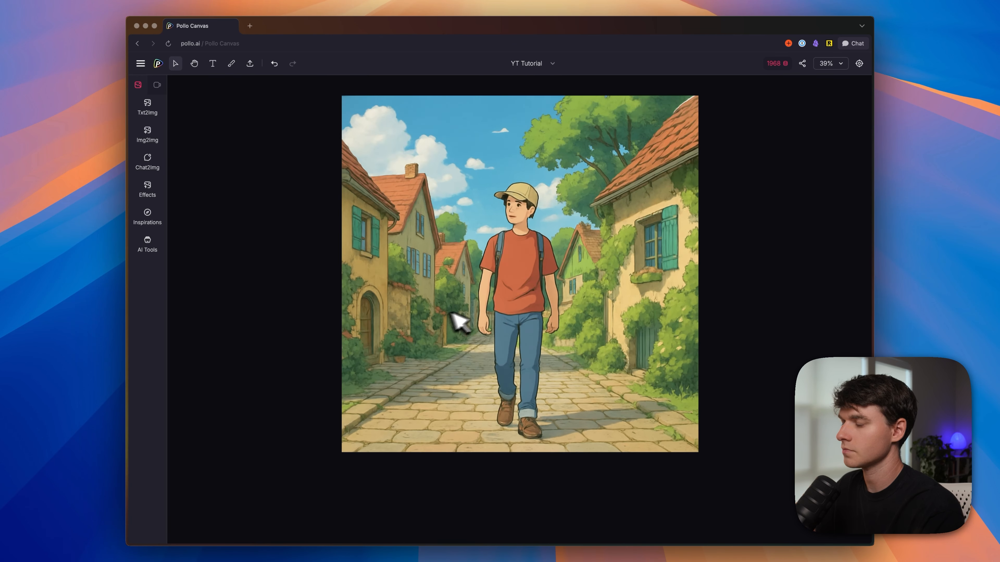
Step: Compare the upscaled image with the original by moving the before/after divider across it
scroll(453, 324, down, 5)
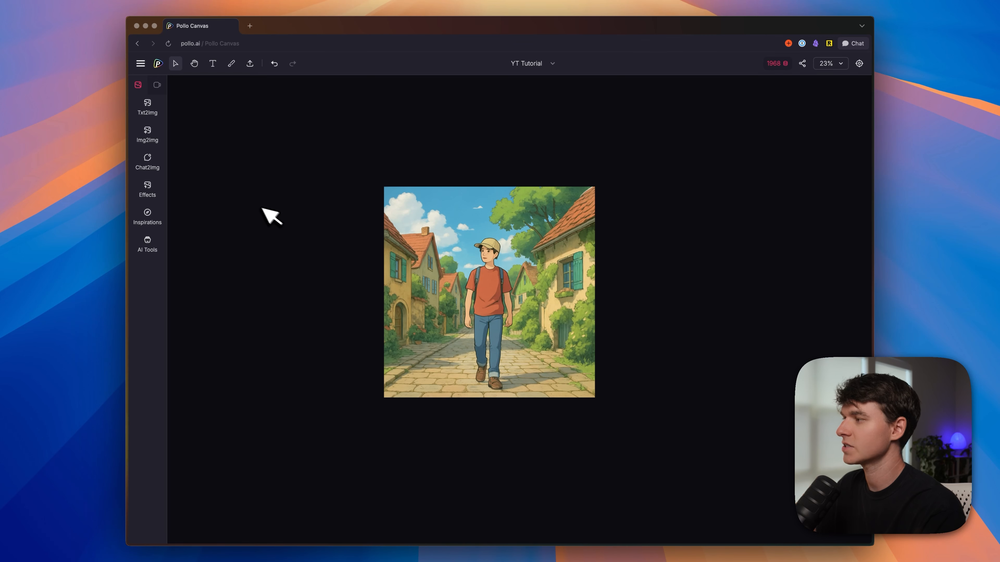
click(414, 235)
drag(439, 293, 563, 295)
drag(667, 295, 571, 296)
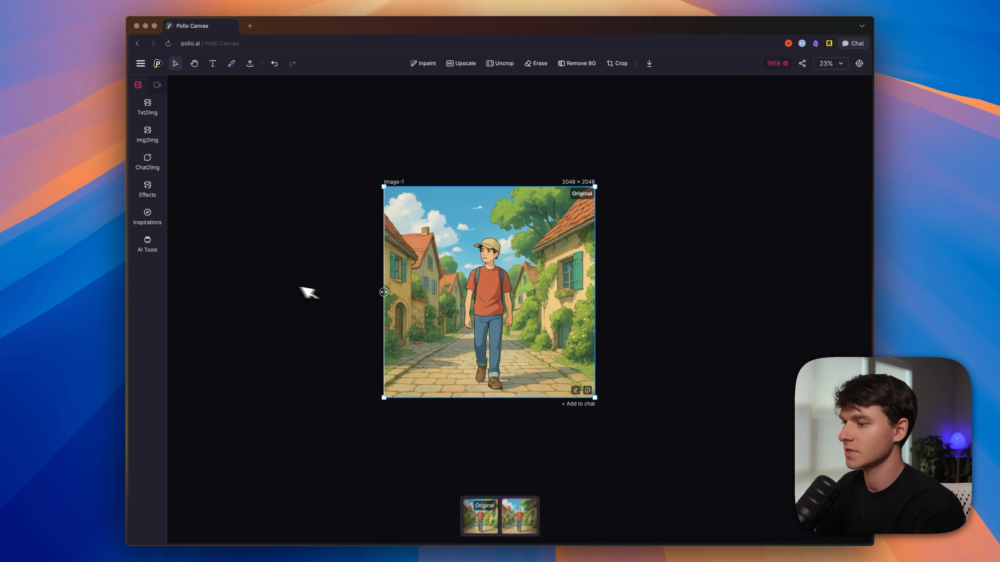
scroll(502, 238, up, 3)
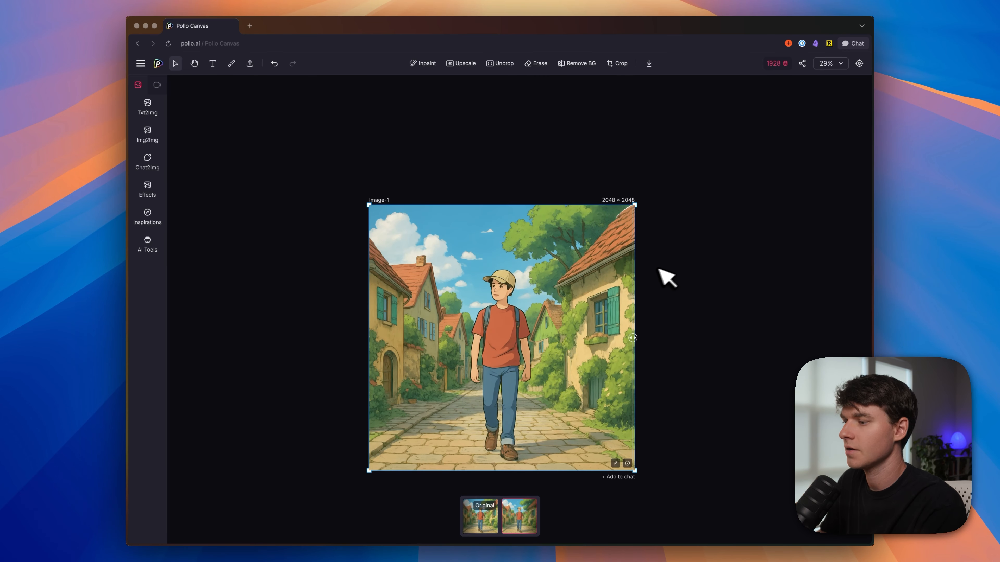
drag(636, 332, 600, 336)
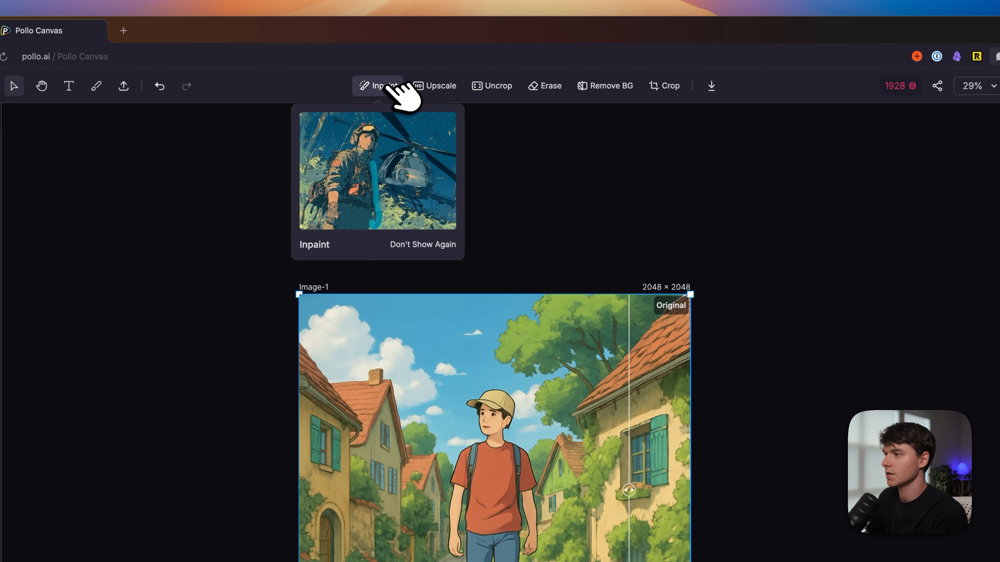
Step: Open the Inpaint tool for the upscaled image
click(388, 86)
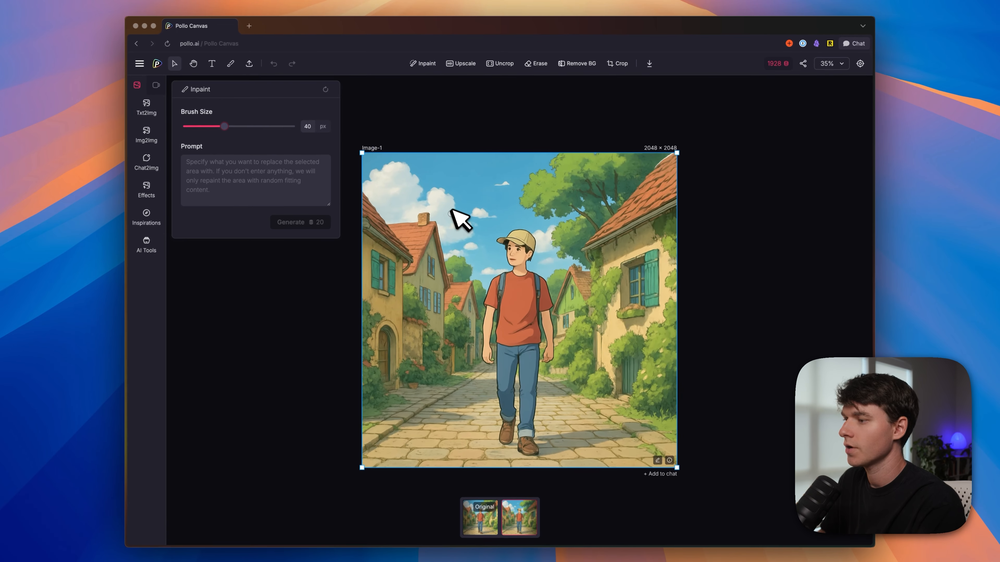
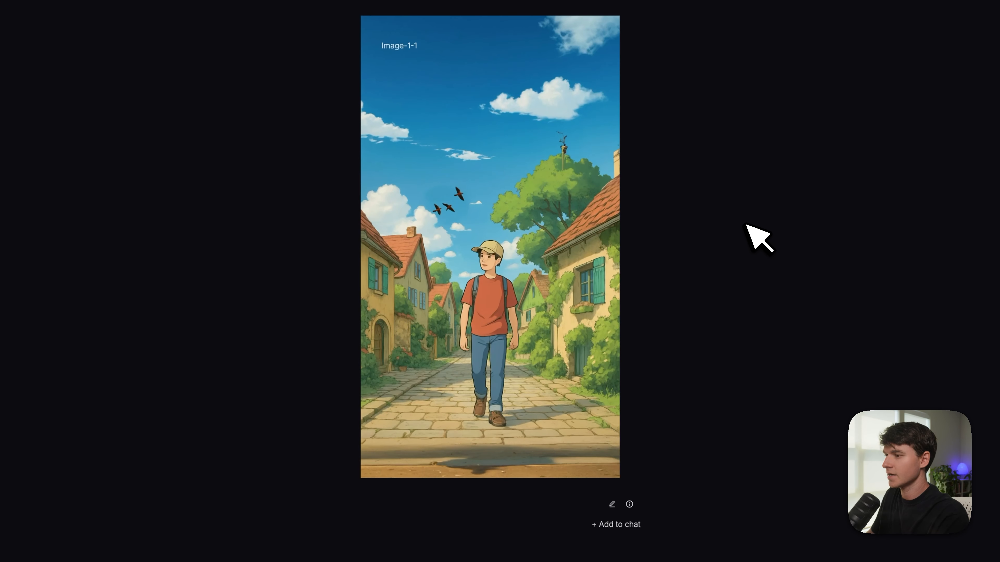
Step: Duplicate the upscaled village image and place the copy beside the original on the canvas
key(super+v)
drag(557, 248, 772, 199)
drag(456, 203, 304, 195)
drag(667, 237, 614, 245)
Step: Remove the background from the copied image and check the man's cut-out edges up close
mouse_move(582, 62)
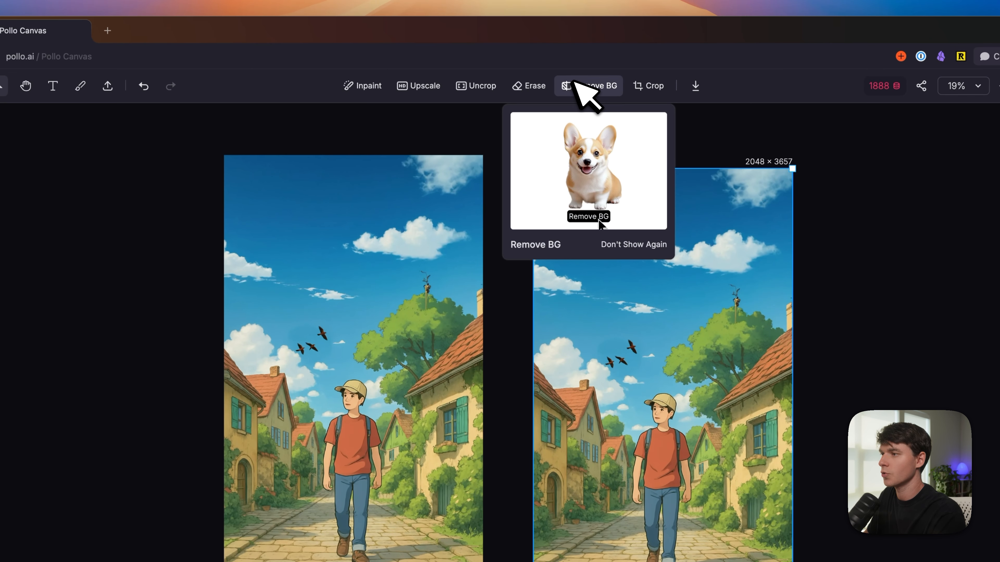
click(587, 86)
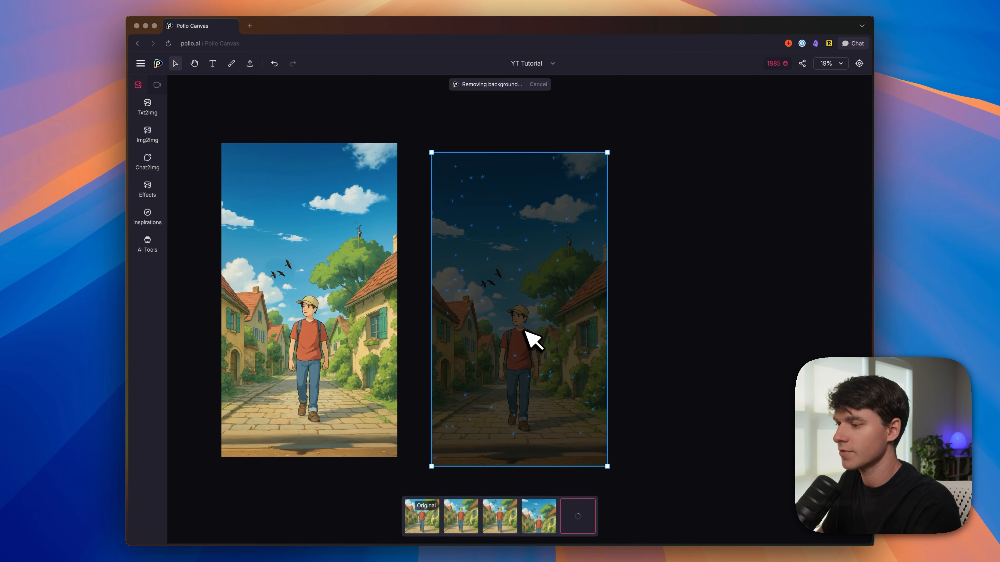
scroll(502, 354, up, 5)
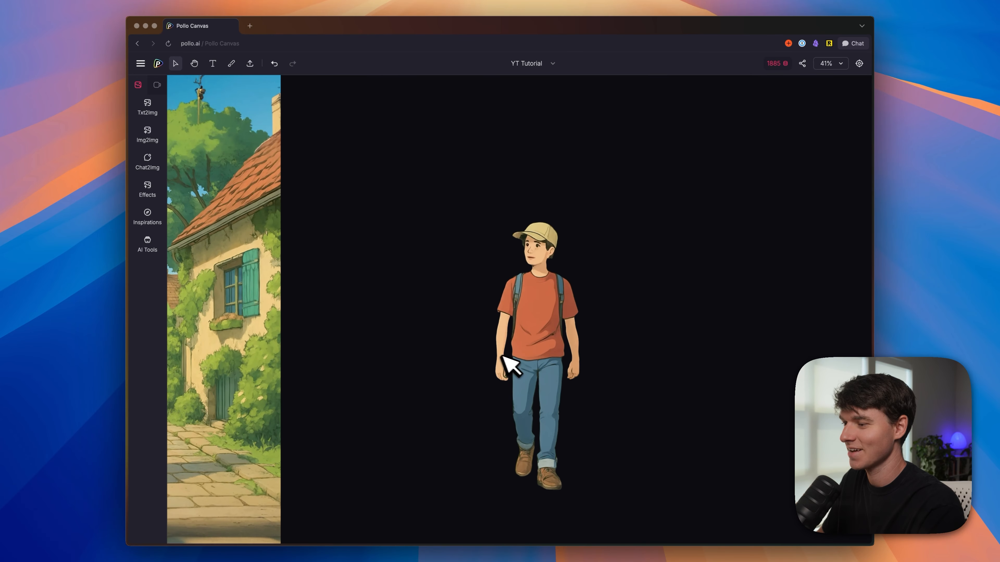
drag(510, 321, 518, 294)
scroll(510, 279, down, 2)
scroll(510, 280, down, 3)
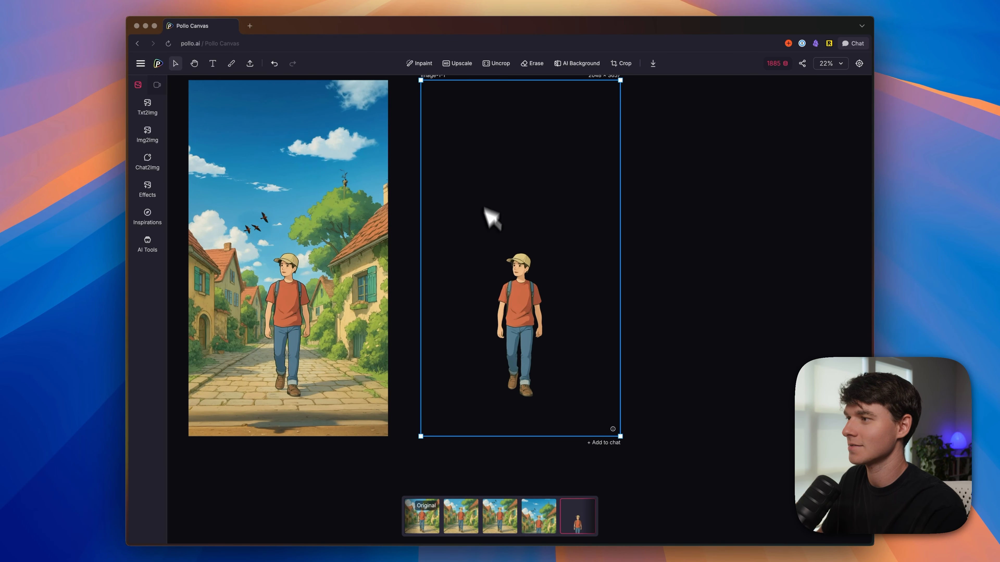
Step: Download the cut-out image of the man without a watermark
right_click(511, 315)
mouse_move(540, 390)
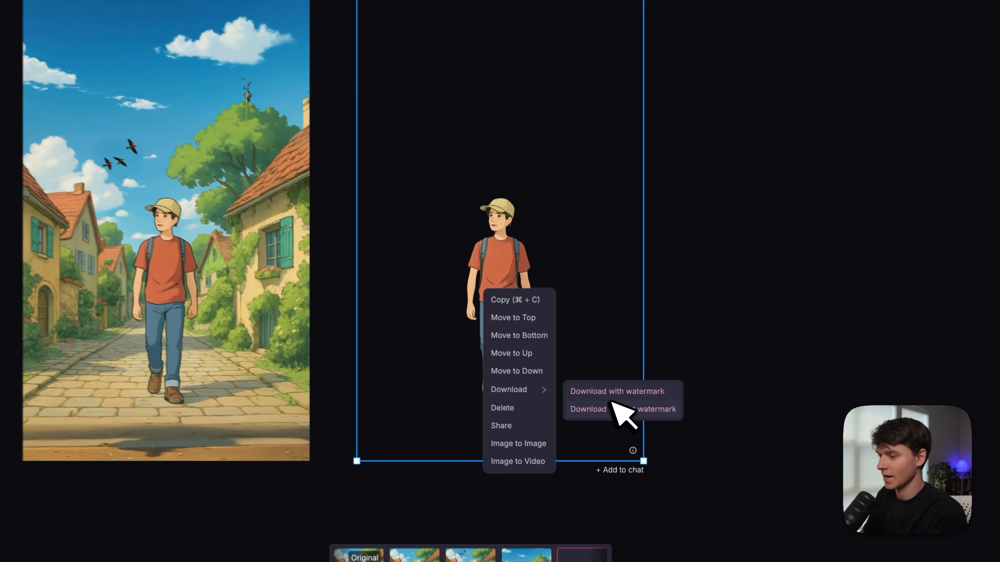
click(605, 402)
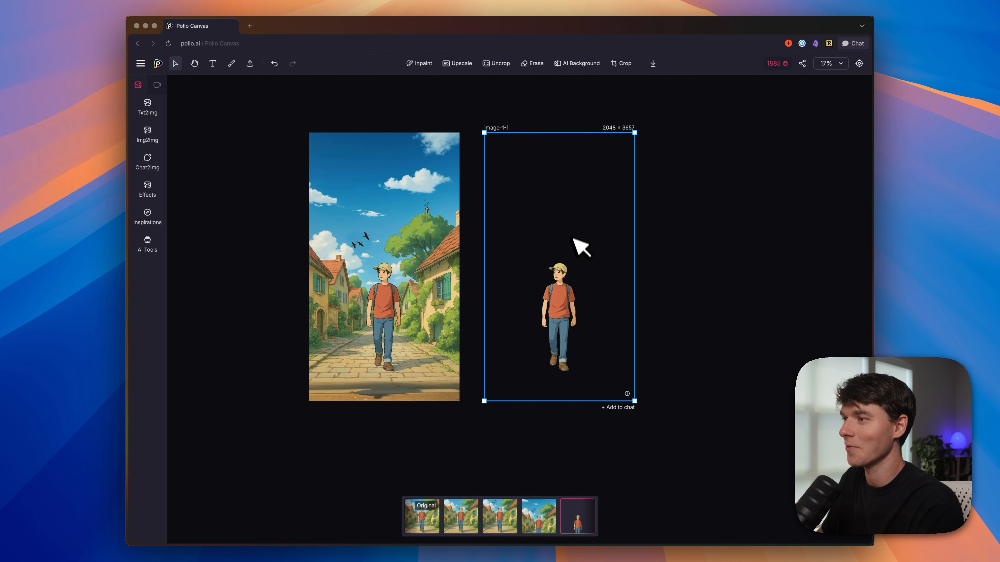
Step: Generate an AI background for the cut-out man from the prompt "a ghibli style forest walkway"
click(406, 189)
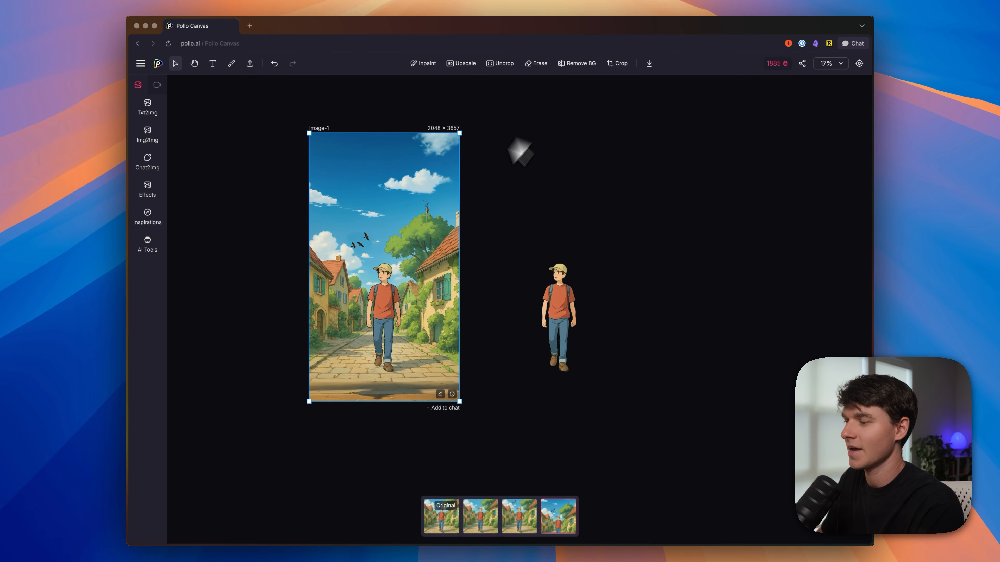
click(558, 306)
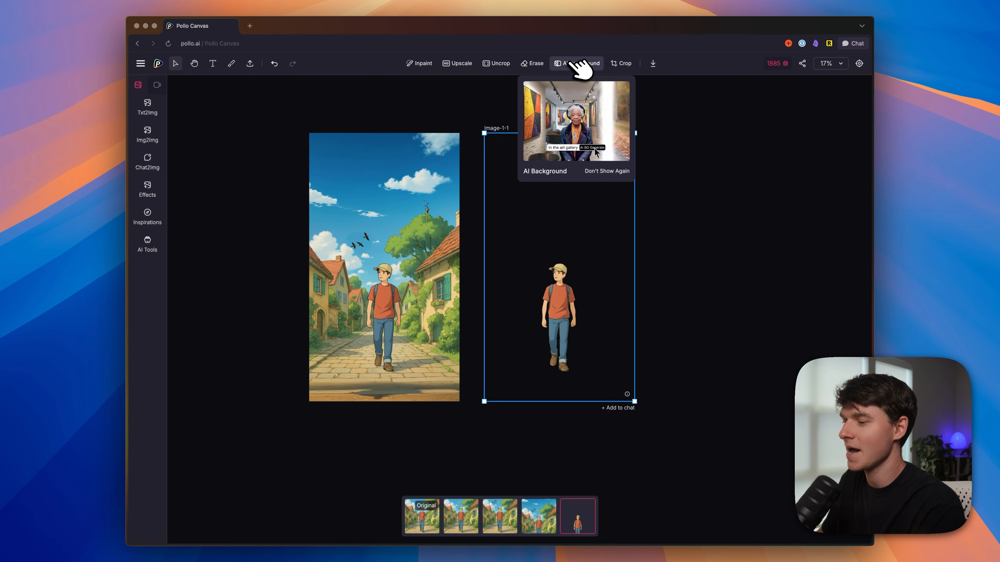
click(578, 63)
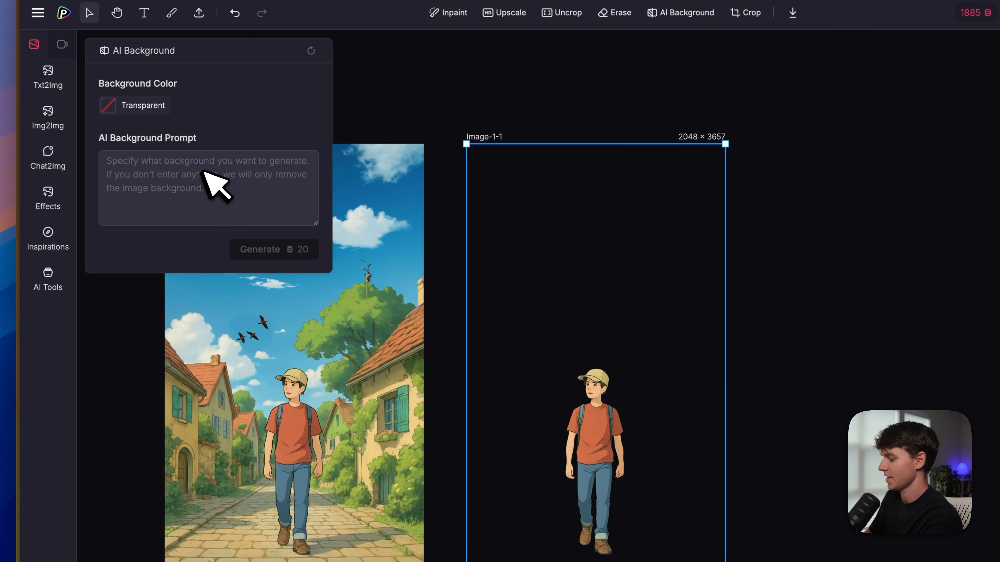
click(202, 174)
text(a ghibli style forest walkway)
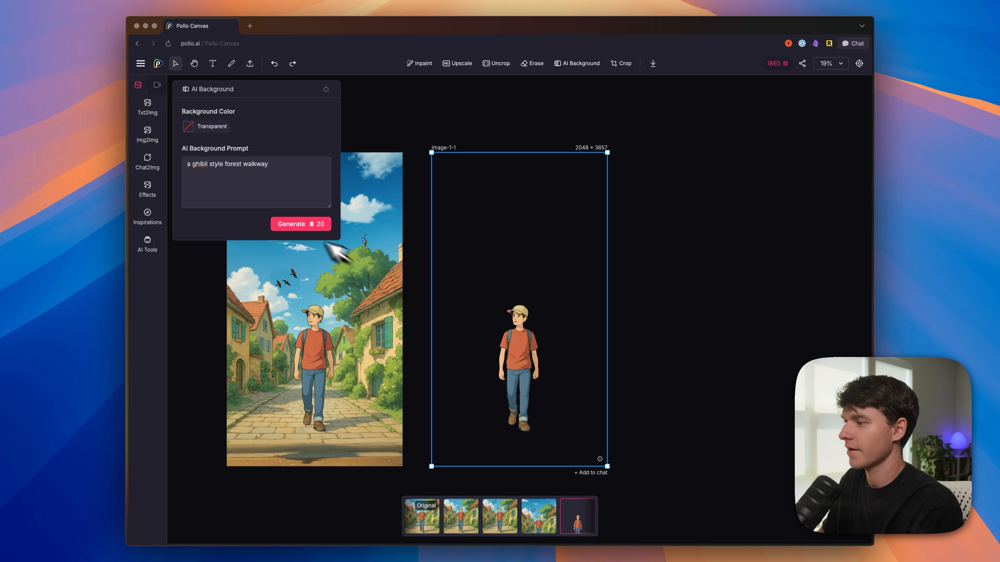
click(292, 224)
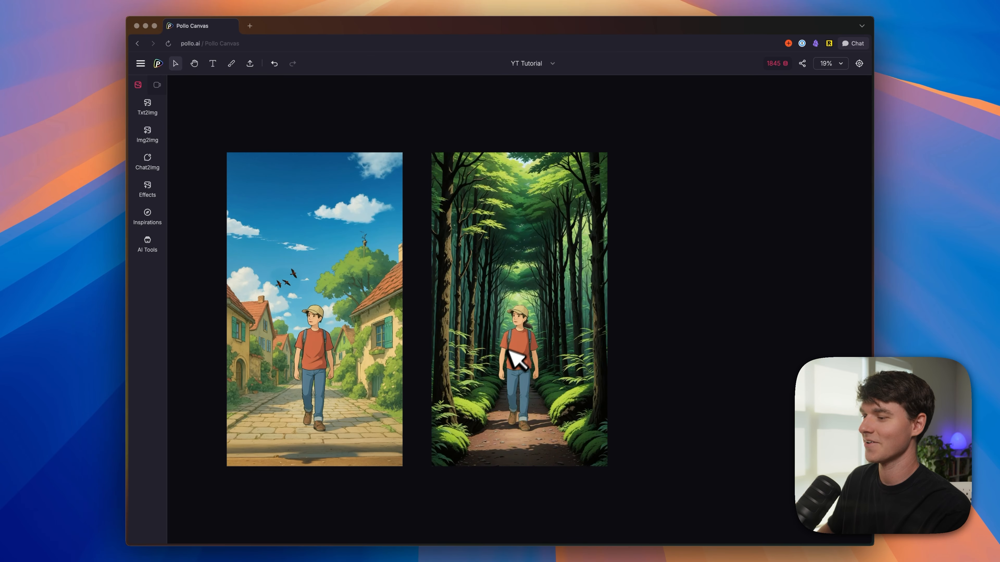
Step: Examine the generated forest background and how the man blends into it, both up close and beside the original
scroll(510, 343, up, 5)
scroll(527, 374, down, 2)
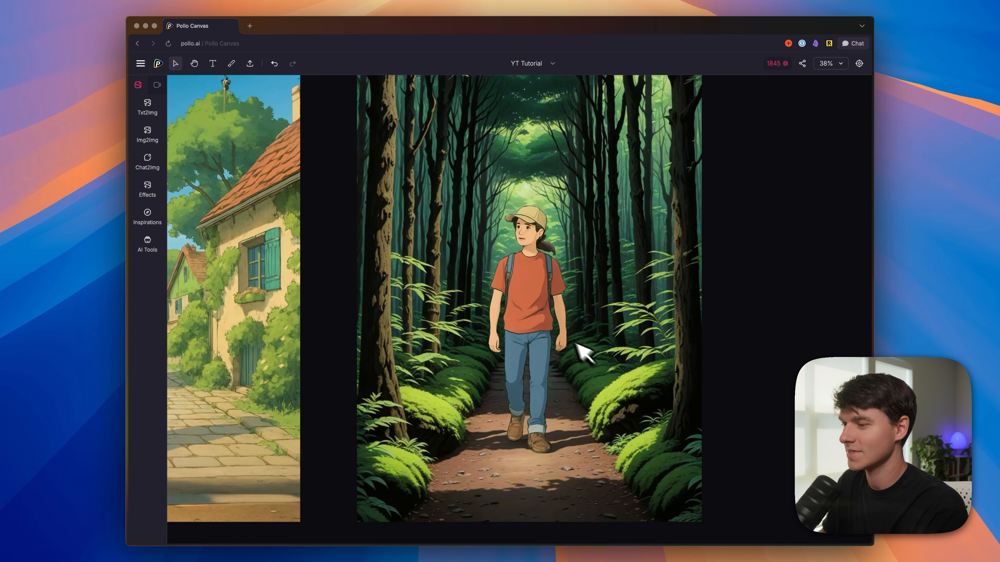
scroll(537, 321, down, 3)
scroll(551, 350, up, 4)
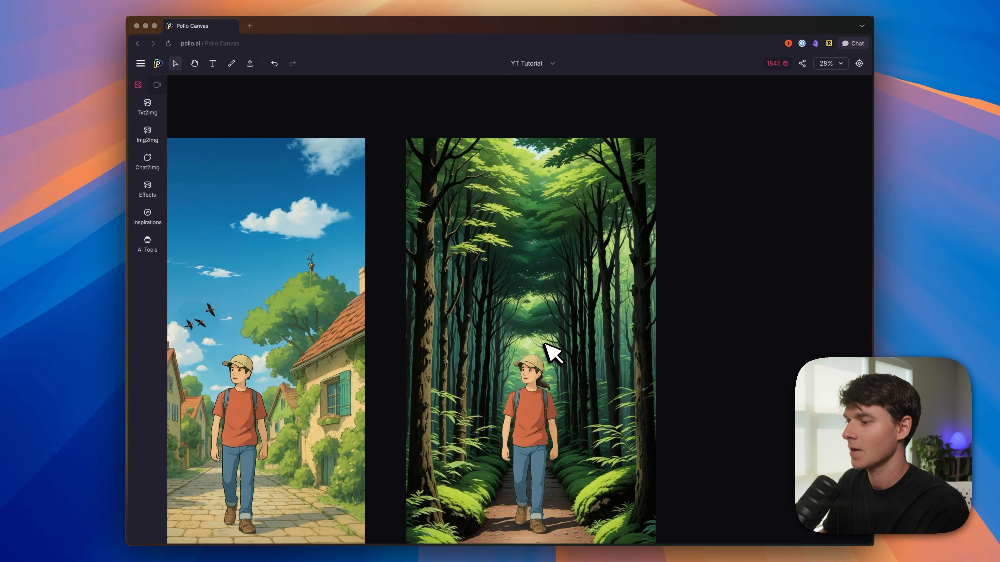
scroll(551, 349, down, 3)
scroll(559, 269, down, 3)
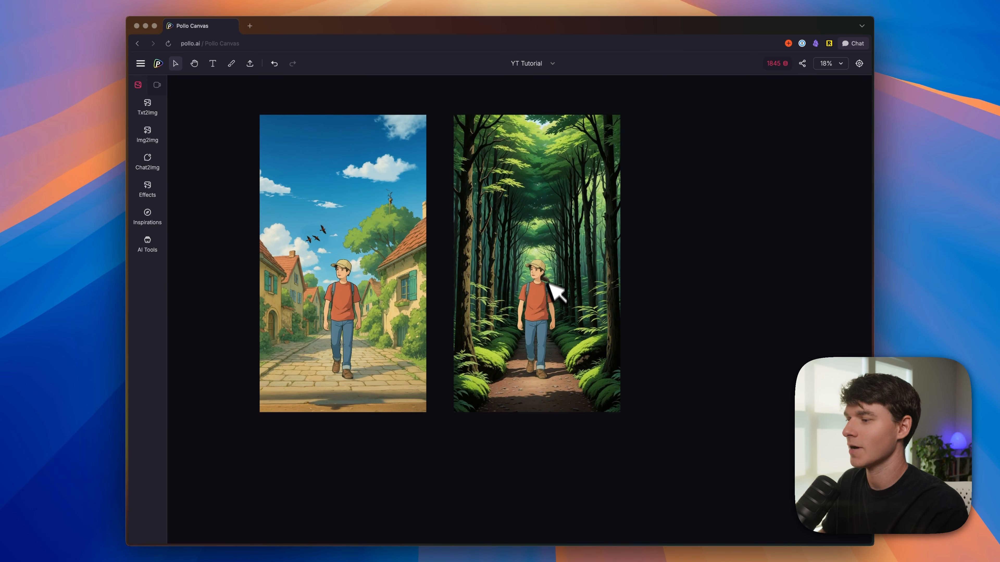
scroll(555, 281, up, 1)
scroll(499, 299, down, 2)
Step: Erase the birds from the sky of the village image with a 66 px brush
click(532, 276)
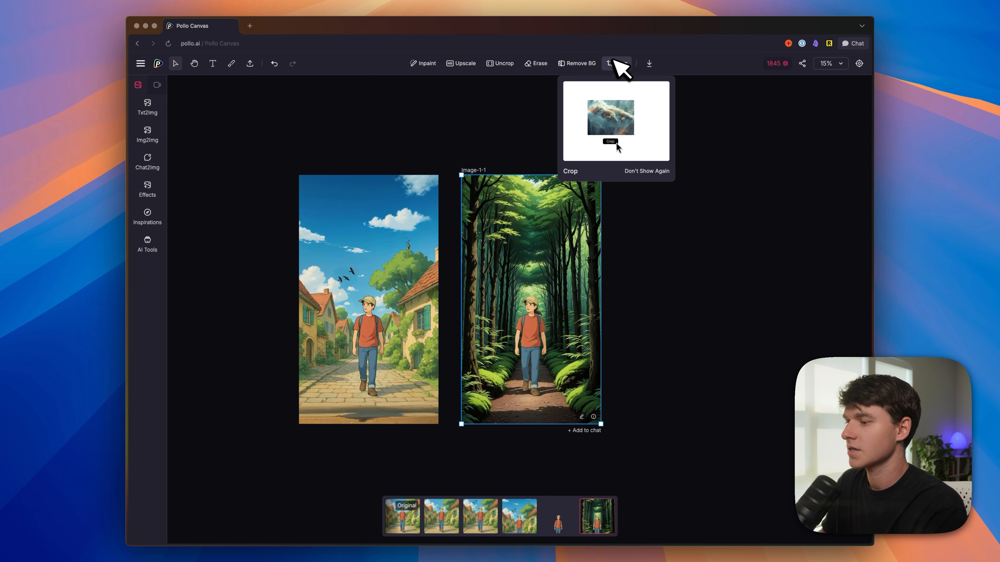
click(391, 207)
click(535, 65)
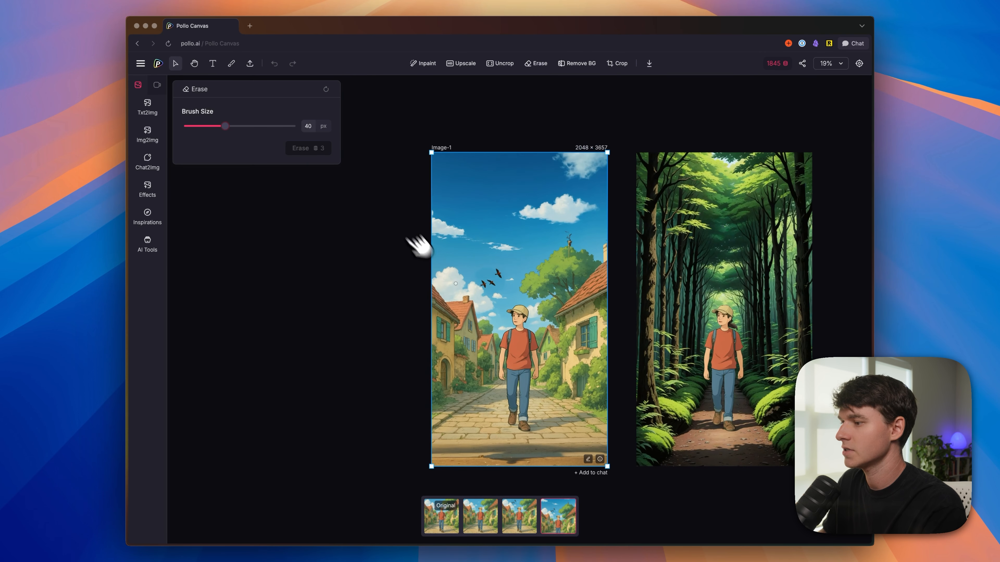
drag(256, 127, 257, 127)
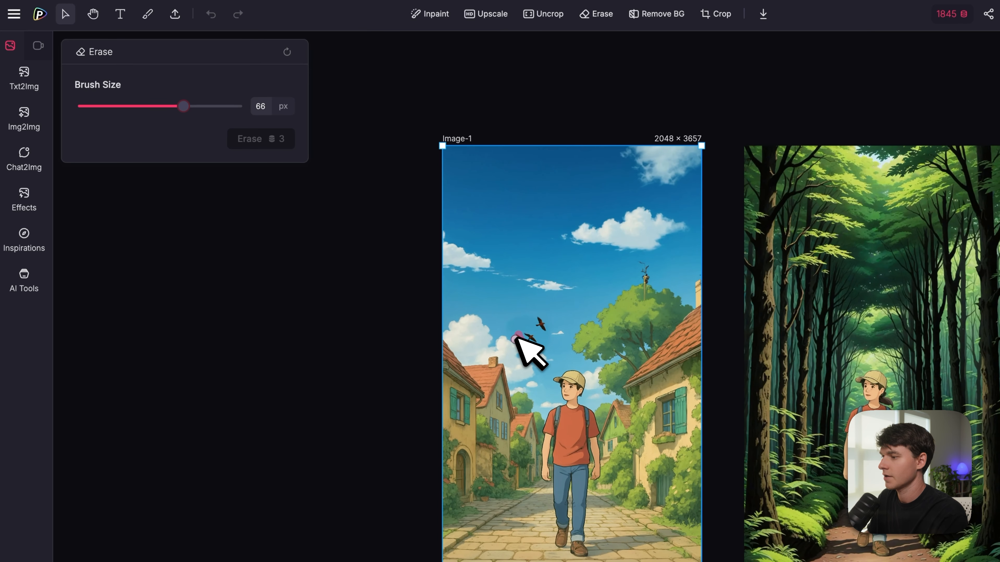
mouse_move(516, 337)
mouse_down()
mouse_move(539, 338)
mouse_move(546, 329)
mouse_move(539, 324)
mouse_up()
click(275, 139)
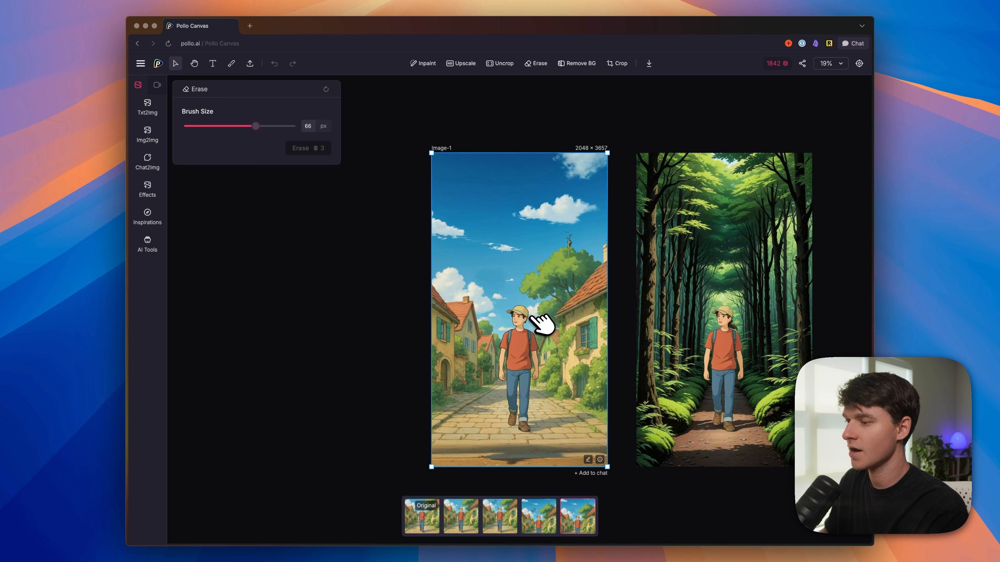
Step: Open the Crop tool for the forest image
click(729, 207)
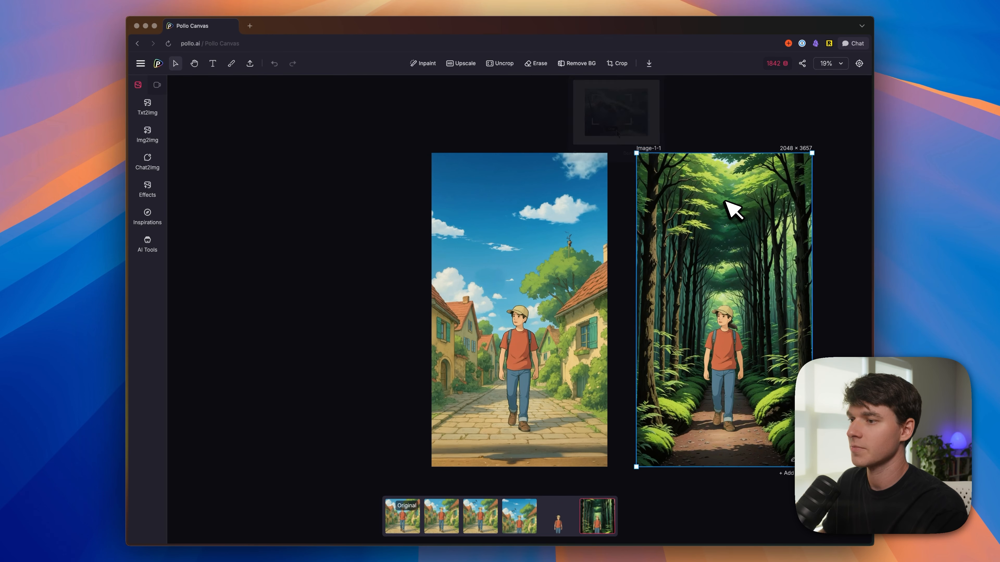
click(616, 63)
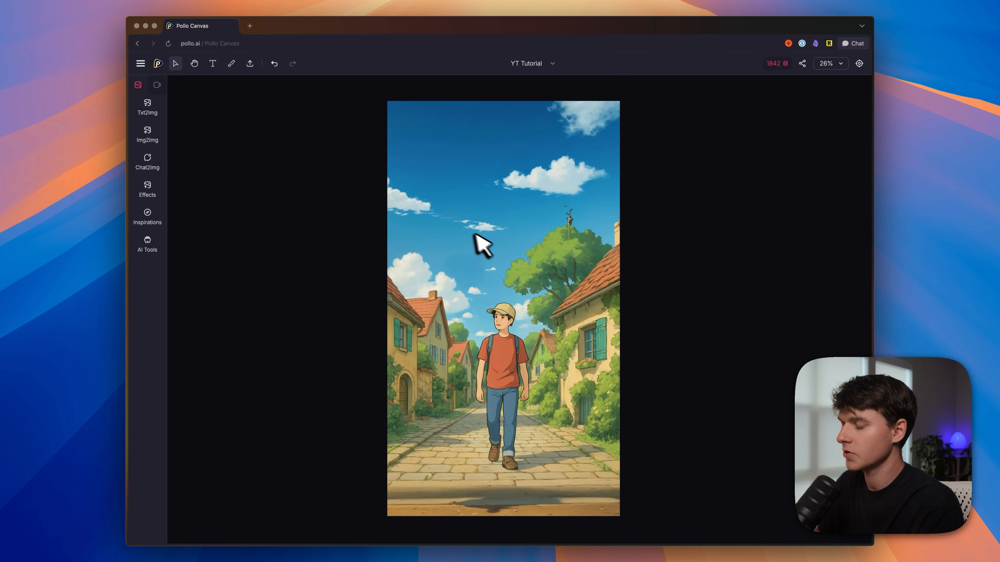
Step: Switch to the Image to Video tool and load the village image as its source image
scroll(330, 239, down, 3)
click(156, 86)
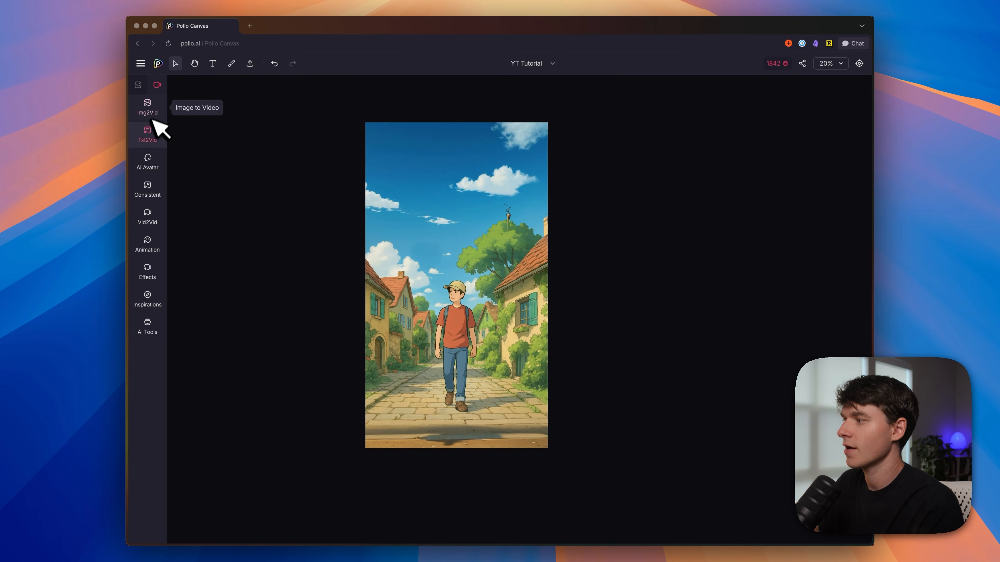
click(156, 103)
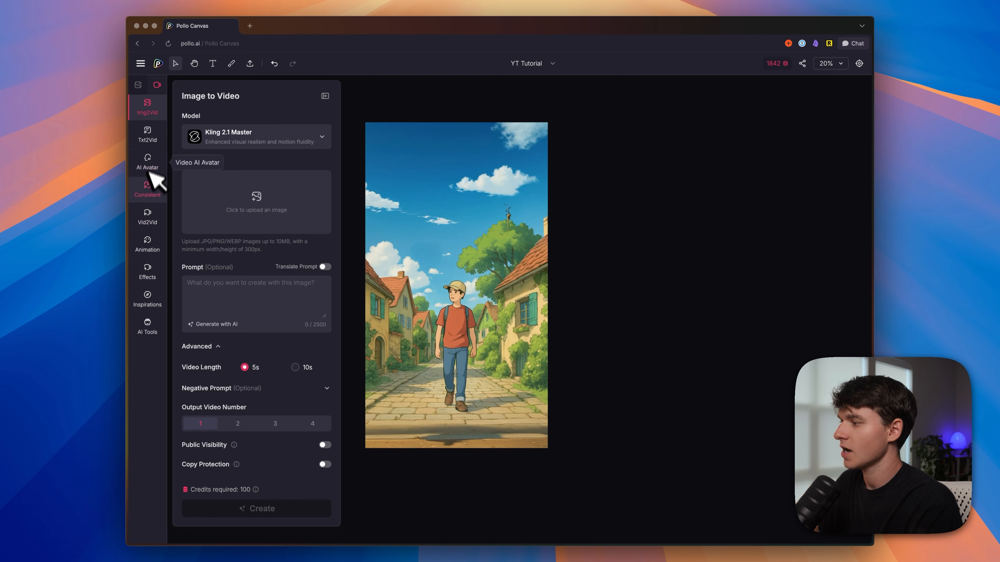
click(475, 230)
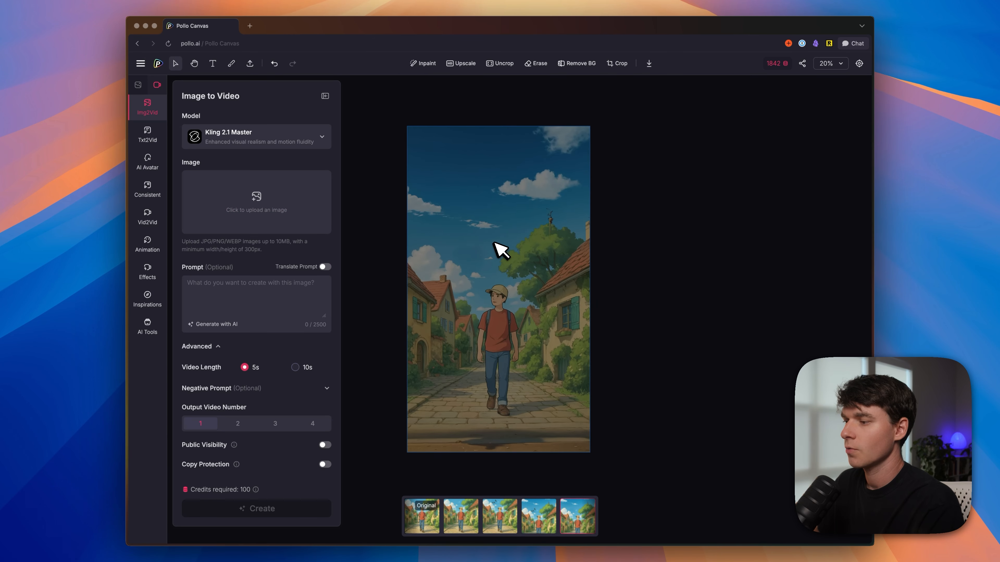
right_click(504, 271)
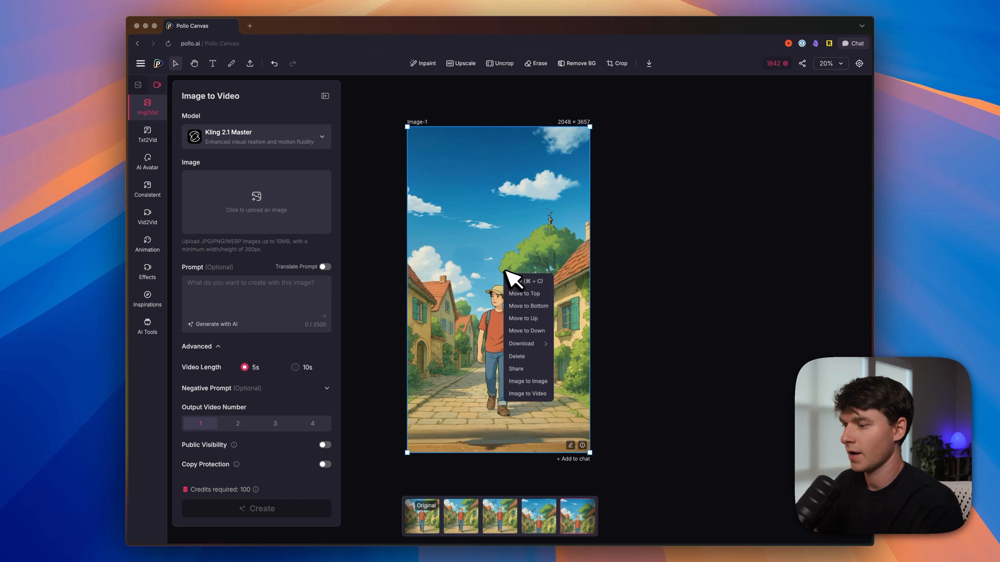
click(539, 394)
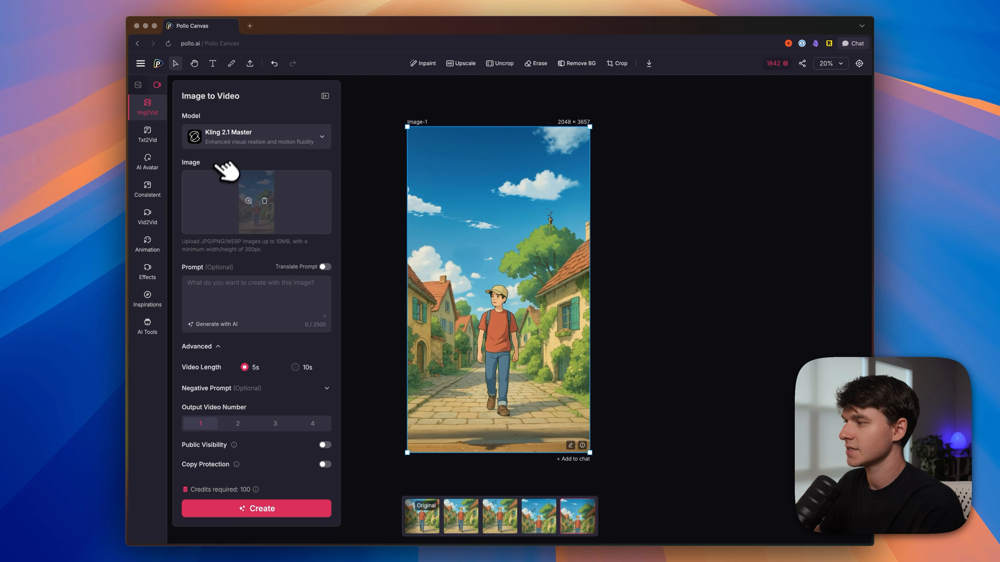
Step: Generate one 5-second video with Kling 2.1 Master from the prompt "a man walking through a small town"
mouse_move(247, 204)
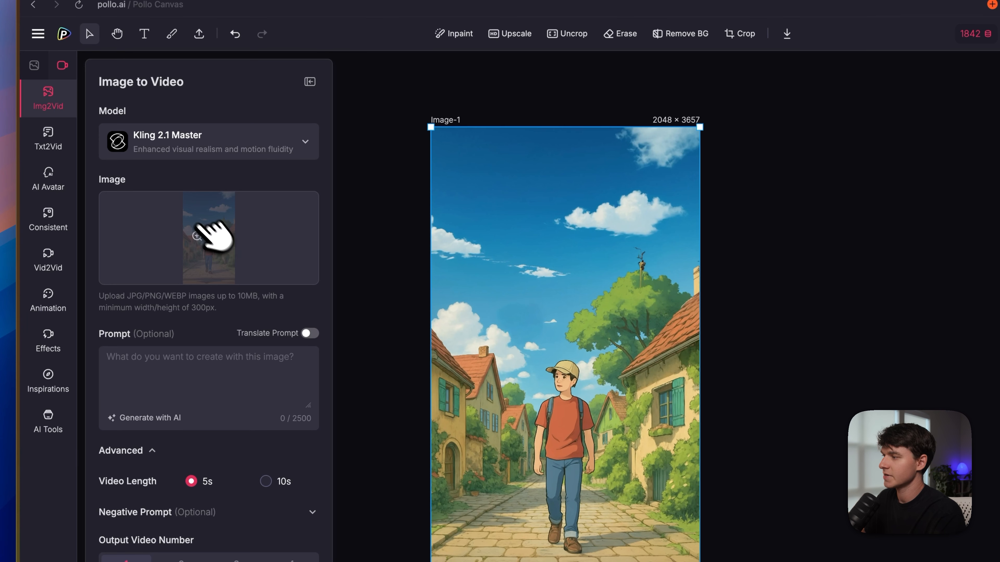
click(233, 146)
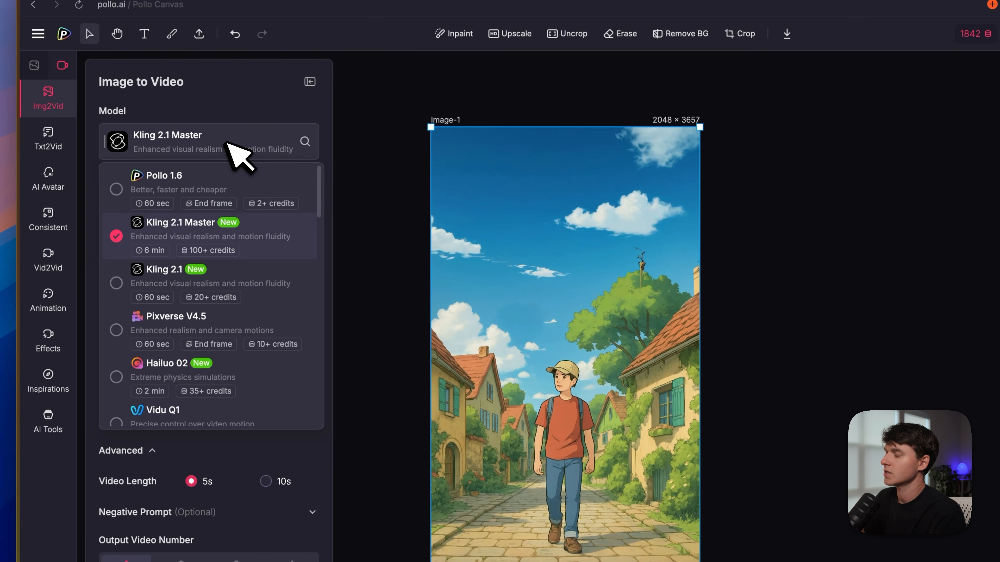
scroll(257, 297, down, 5)
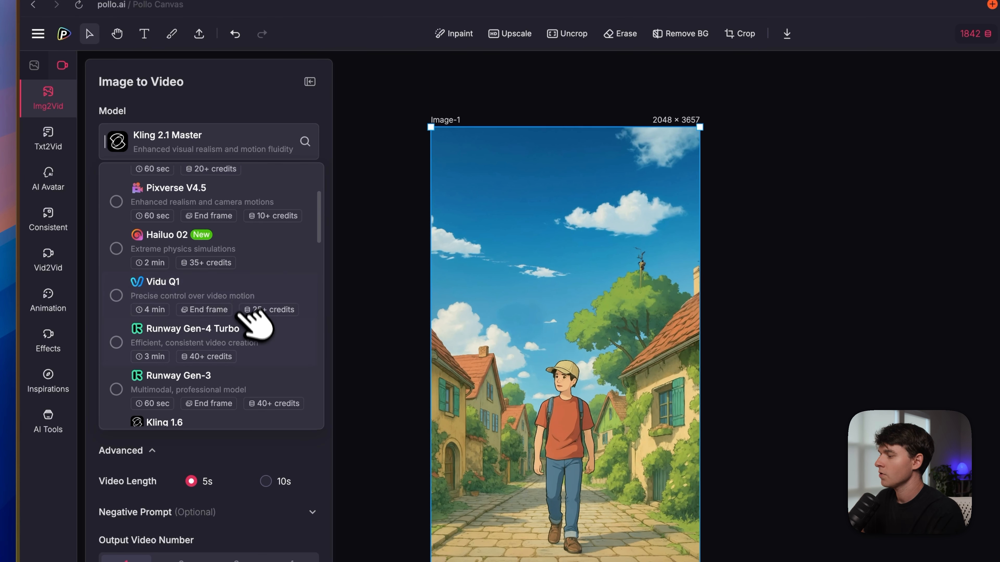
scroll(263, 321, up, 5)
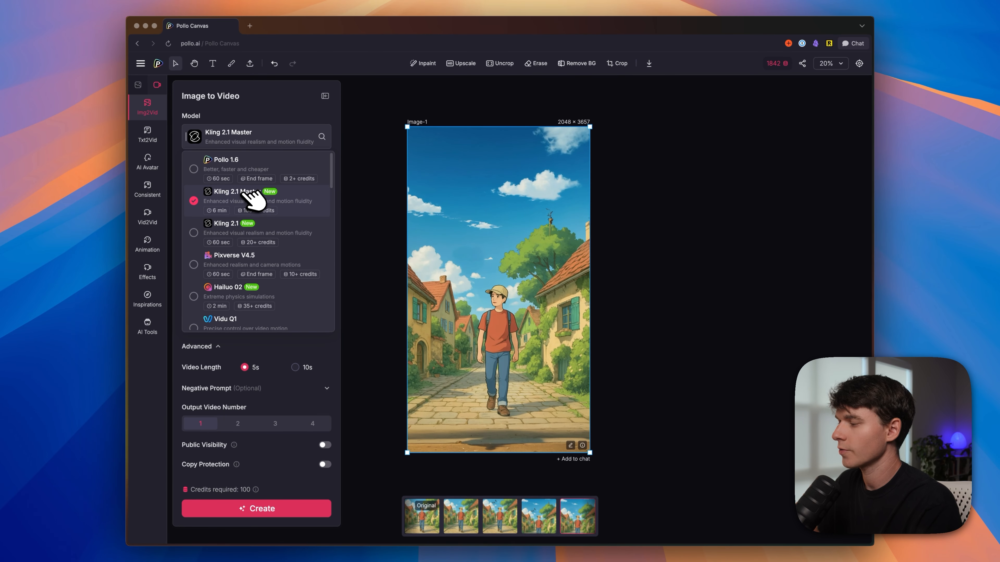
click(252, 193)
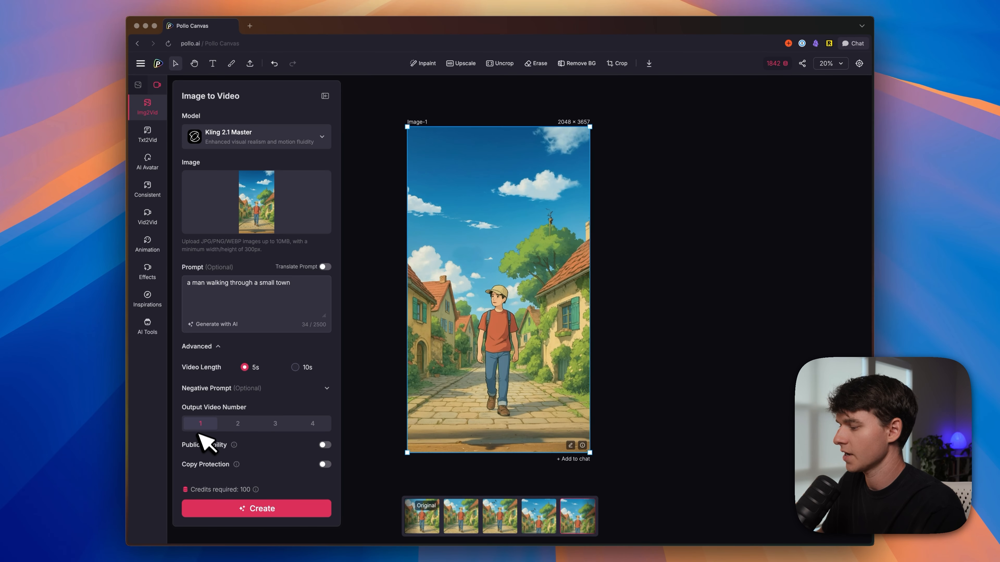
click(258, 509)
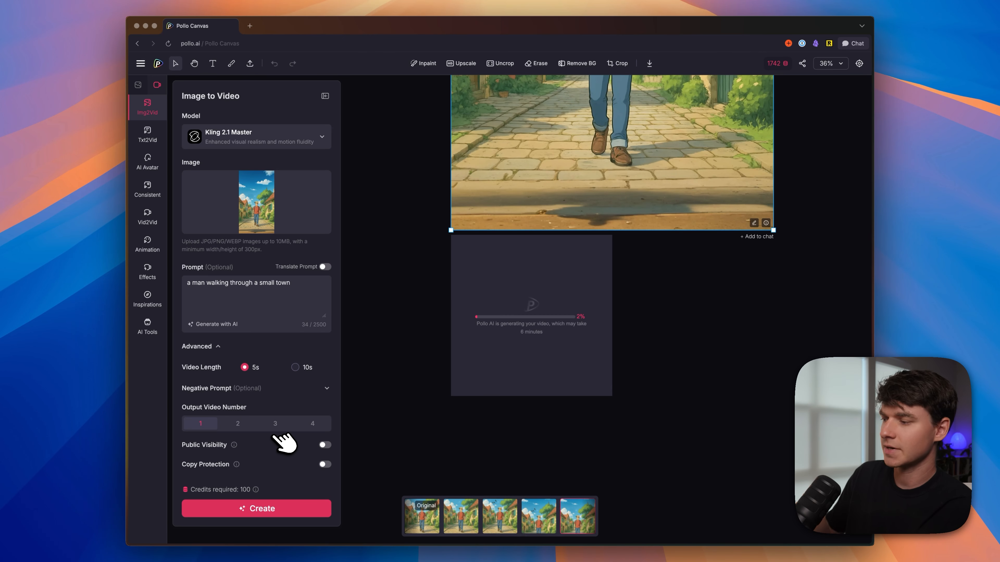
Step: Move the generating video's placeholder from below the village image to its right side
drag(522, 290, 663, 316)
scroll(662, 315, down, 8)
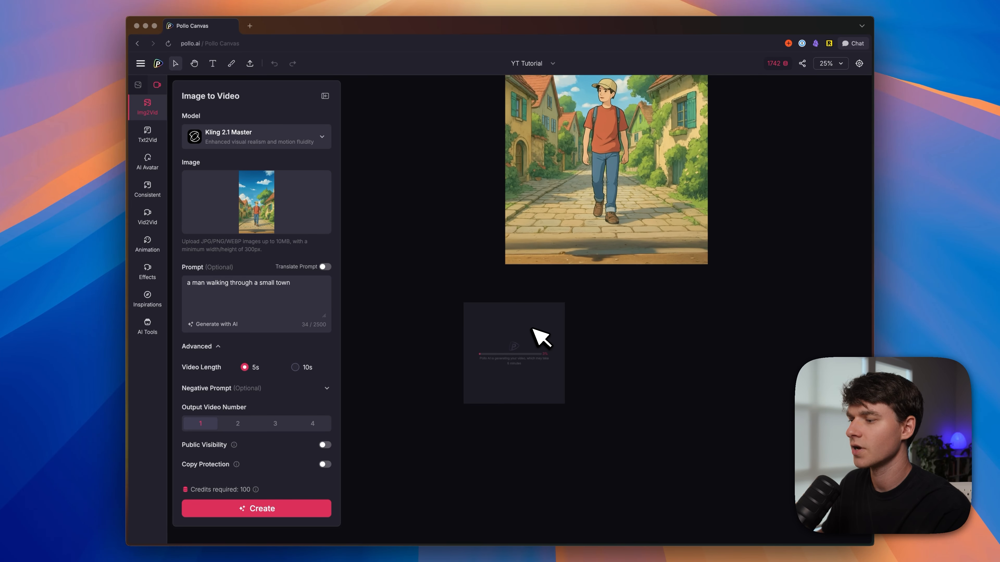
scroll(526, 333, down, 1)
drag(520, 334, 603, 328)
scroll(591, 354, up, 5)
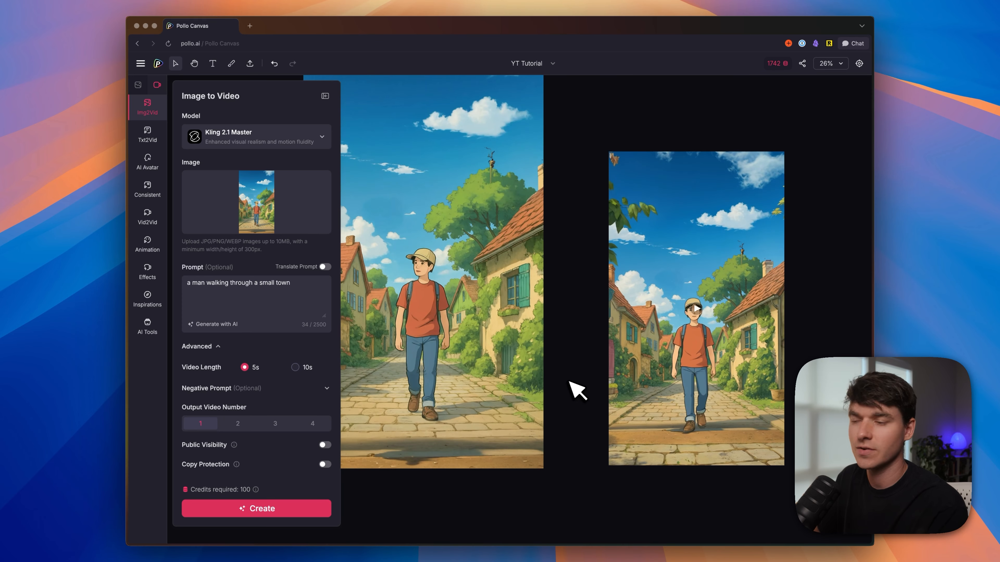
Step: Resize the generated video to 2041 × 3649 so it lines up in height with the village image beside it
key(space)
drag(586, 341, 610, 376)
scroll(512, 337, down, 3)
scroll(516, 339, down, 2)
click(641, 256)
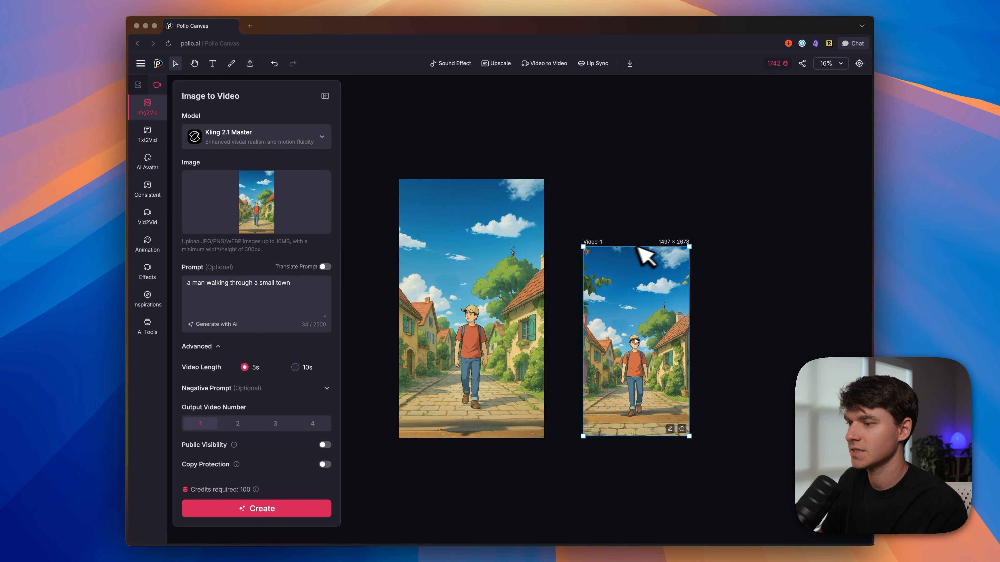
drag(690, 246, 664, 247)
drag(700, 432, 703, 437)
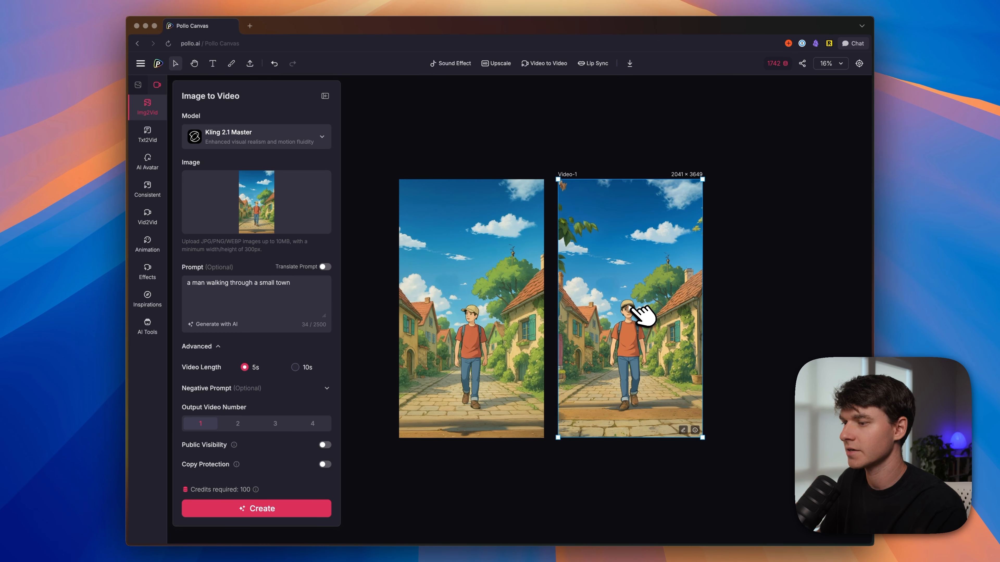
Step: Play back the generated video of the man walking through the village
scroll(635, 318, up, 2)
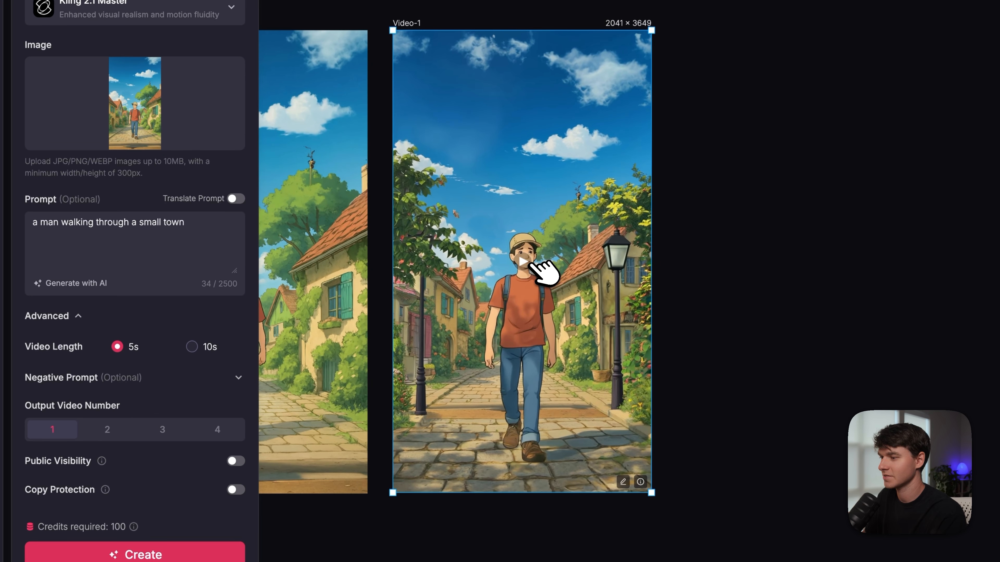
click(526, 262)
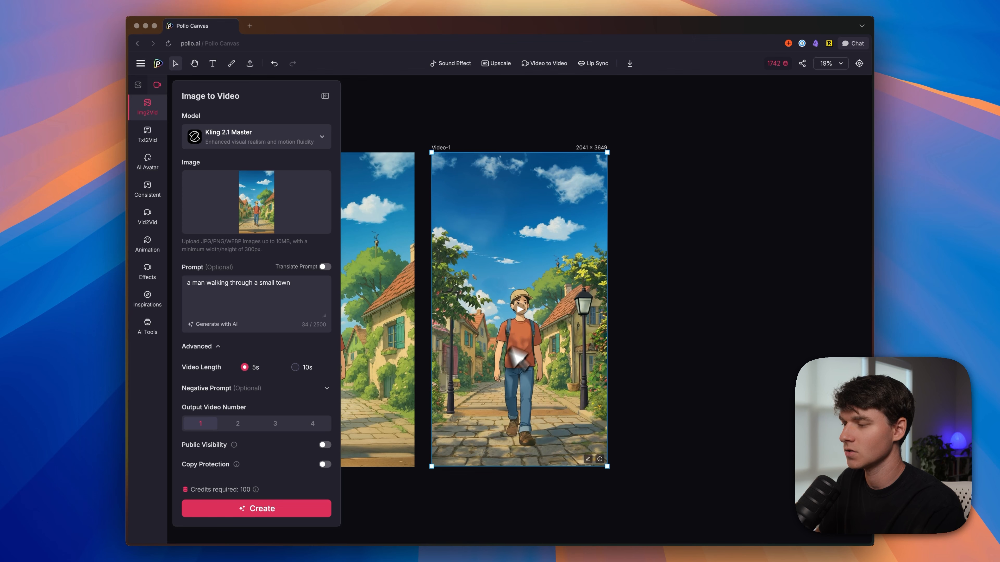
click(529, 313)
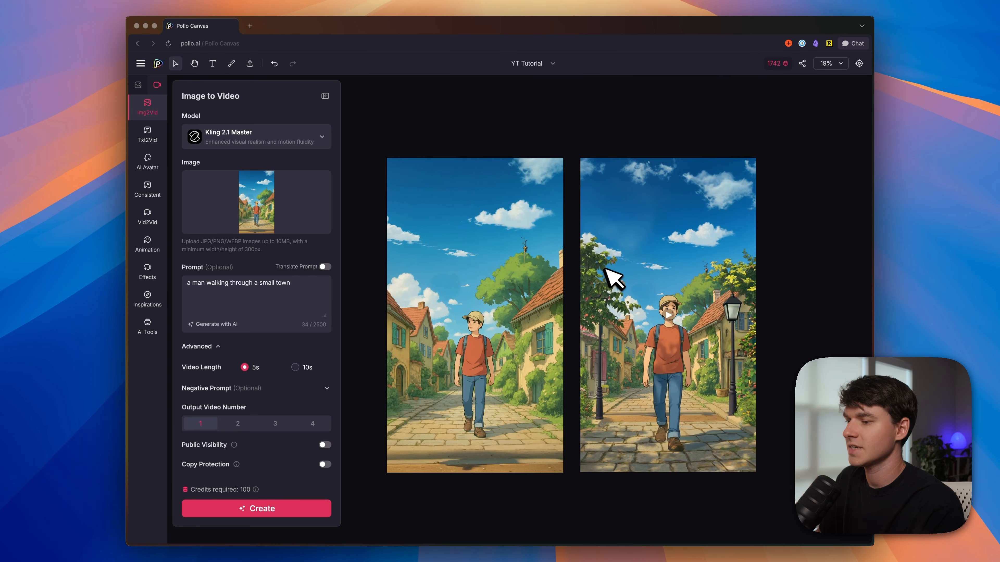
Step: Select the village image and its video in turn to compare the editing tools offered for each
click(606, 269)
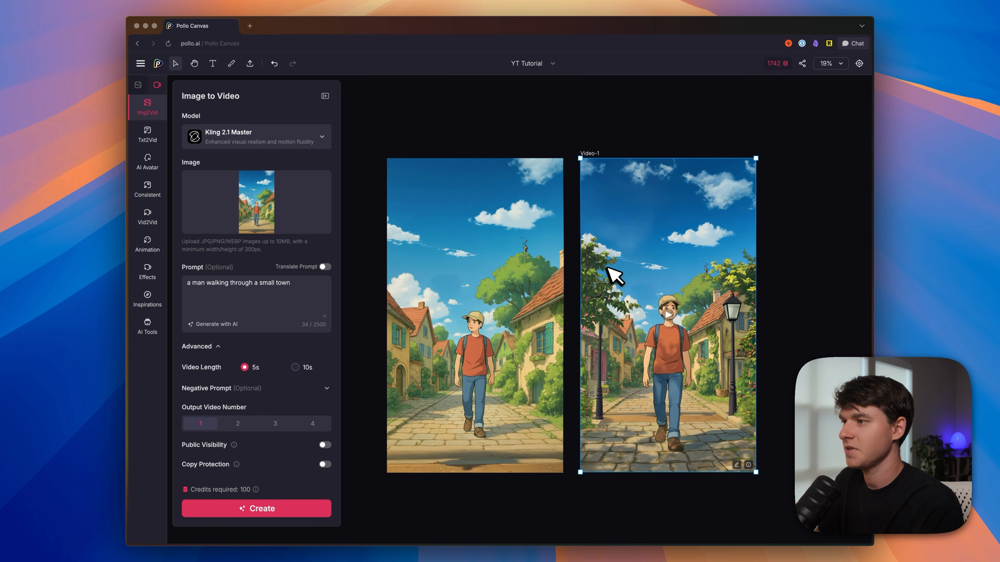
click(514, 221)
click(614, 226)
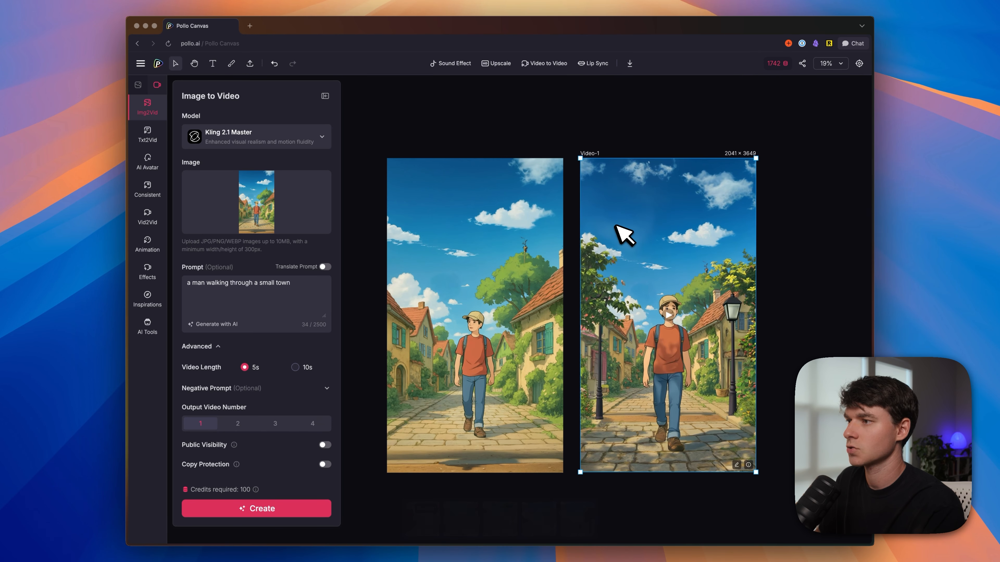
click(535, 232)
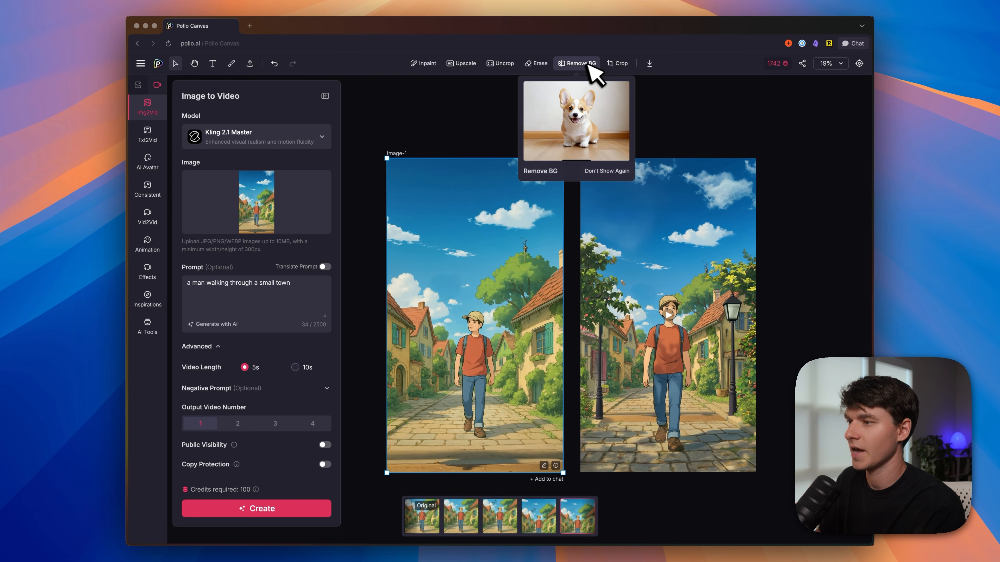
Step: Upscale the generated village video to 2x in Anime Mode
click(660, 221)
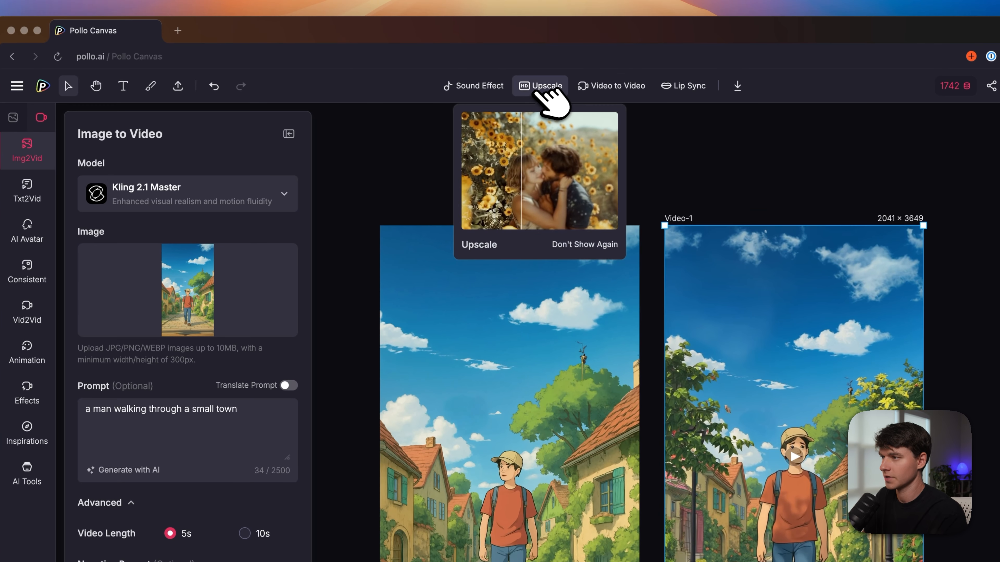
click(540, 87)
click(143, 191)
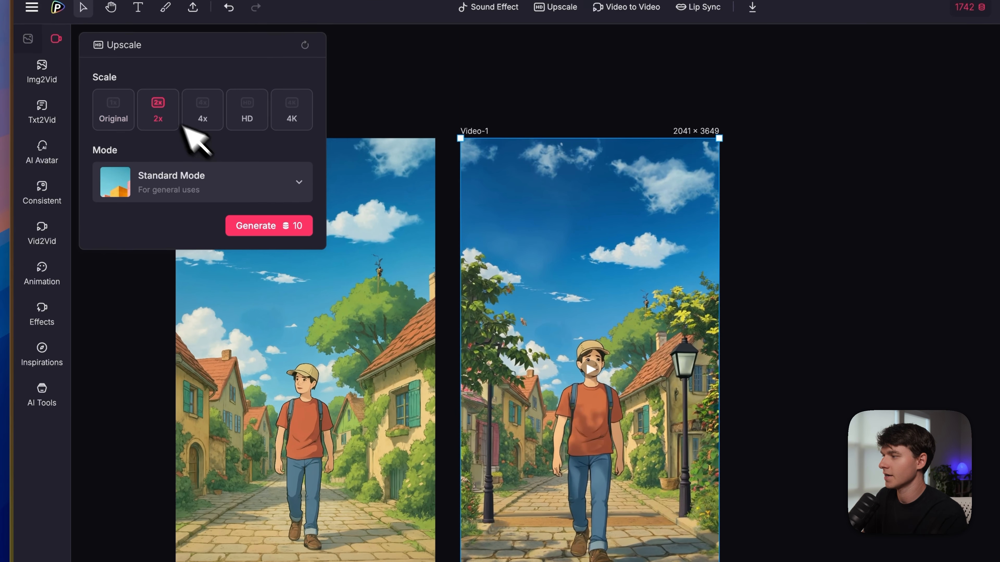
click(236, 177)
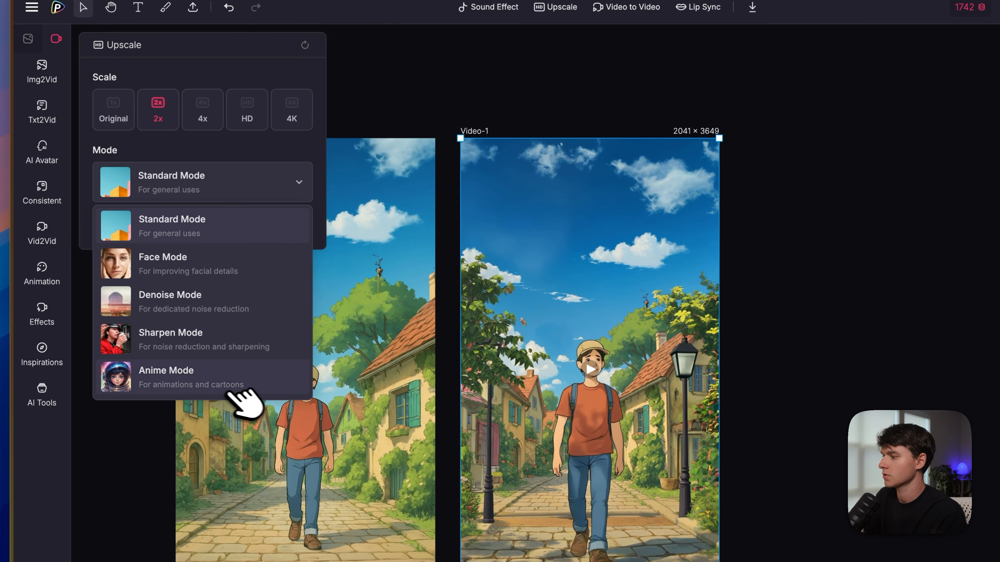
click(193, 382)
click(252, 225)
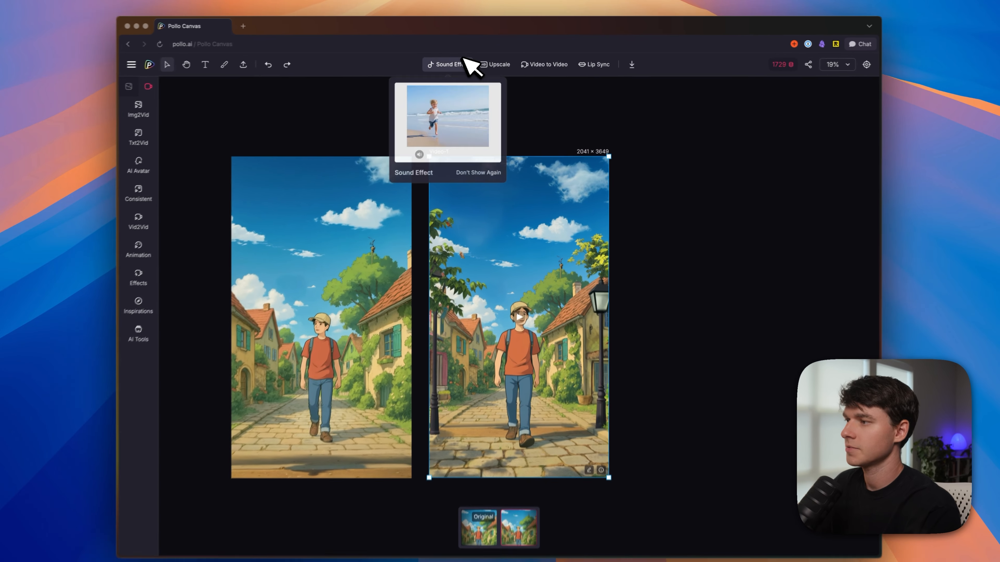
Step: Look over the Video to Video and Lip Sync tools available for the upscaled video
mouse_move(549, 62)
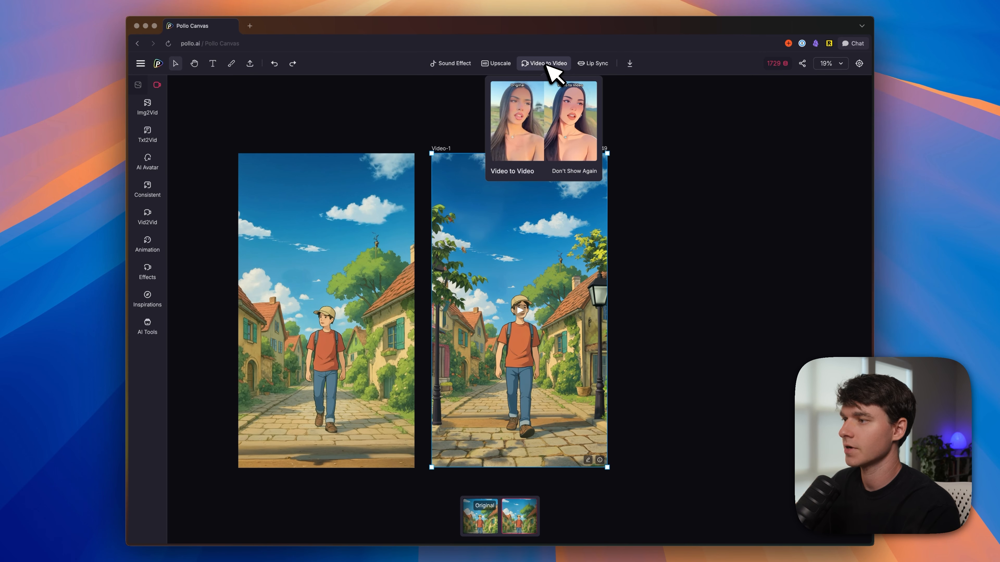
click(585, 65)
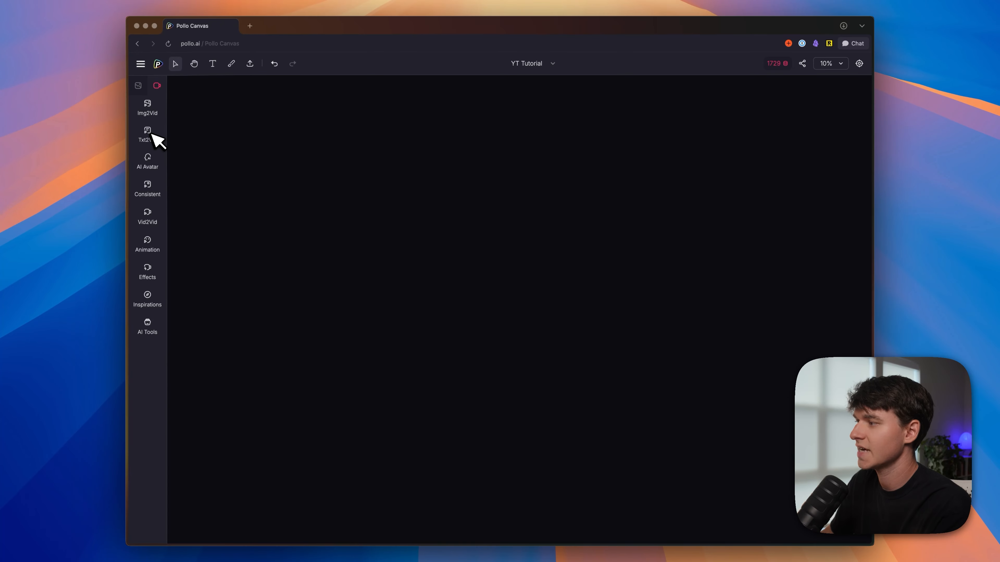
Step: Open the Text to Video tool, review the available models and choose Google Veo 3
click(150, 134)
click(274, 143)
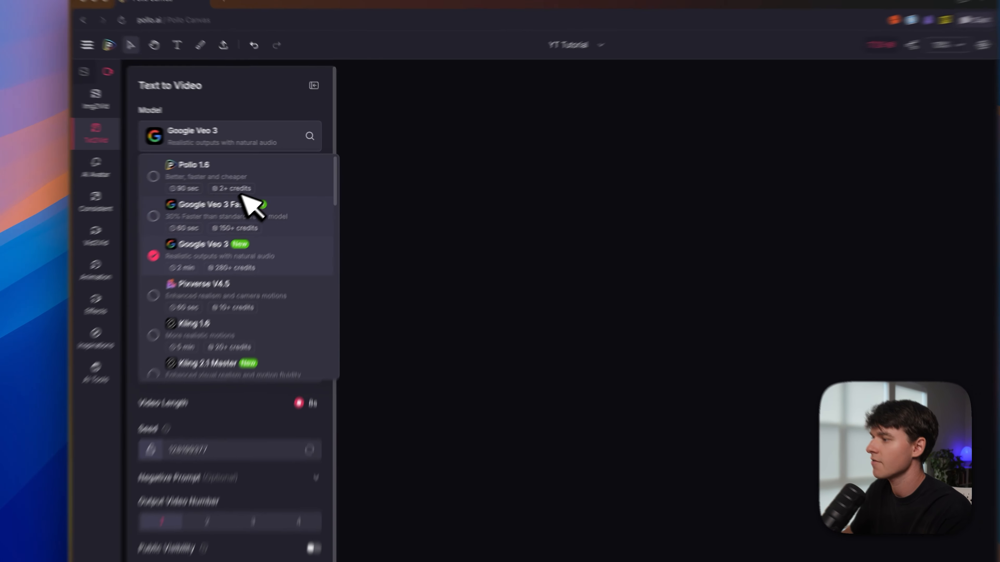
scroll(282, 257, down, 10)
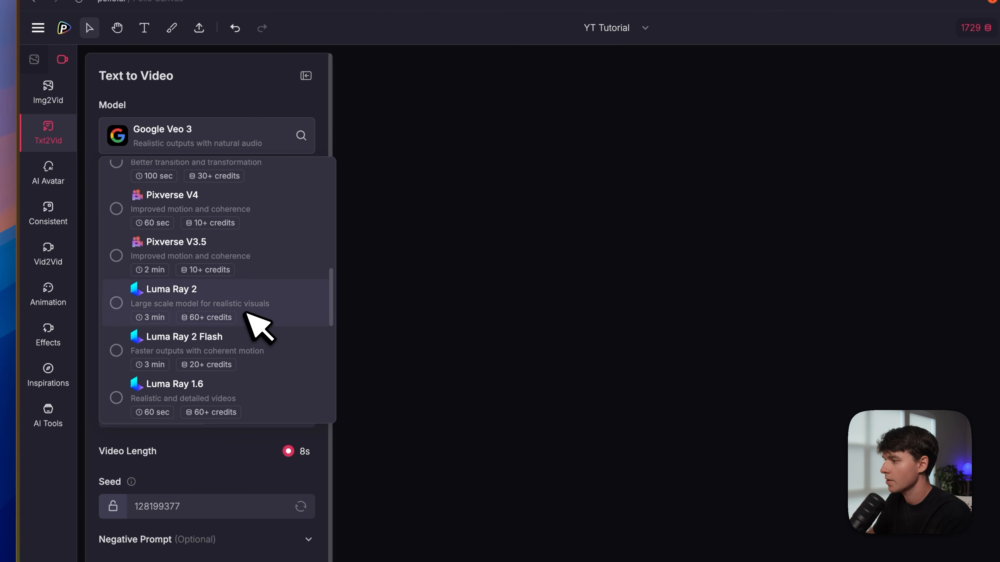
scroll(247, 312, up, 10)
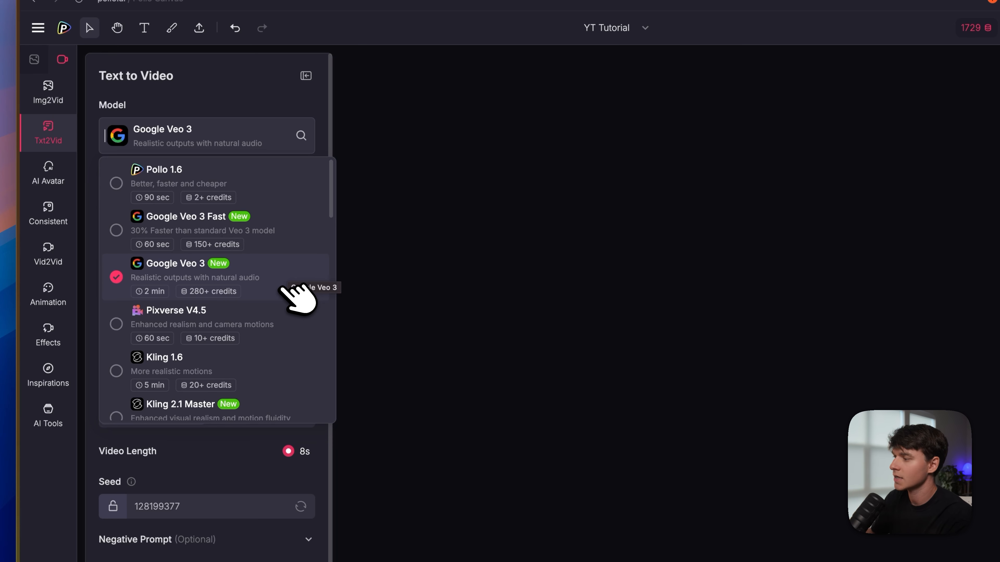
scroll(280, 288, down, 4)
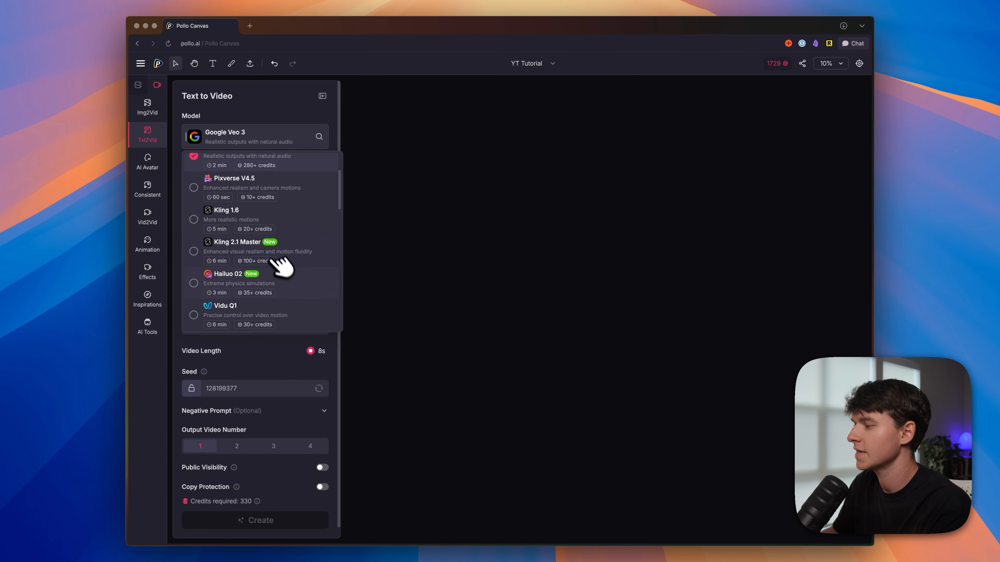
scroll(248, 347, down, 4)
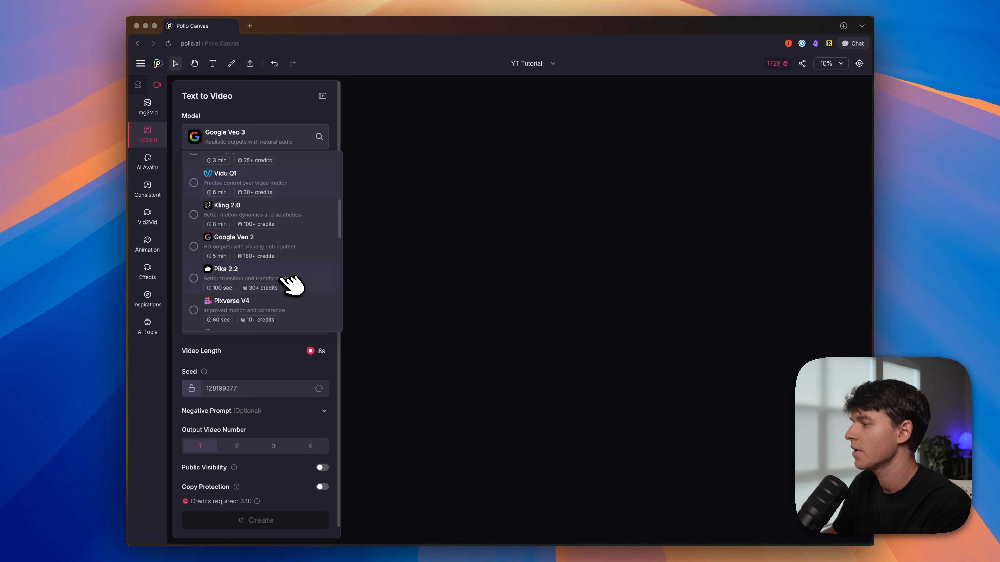
scroll(289, 281, down, 5)
scroll(293, 257, down, 4)
scroll(282, 256, down, 4)
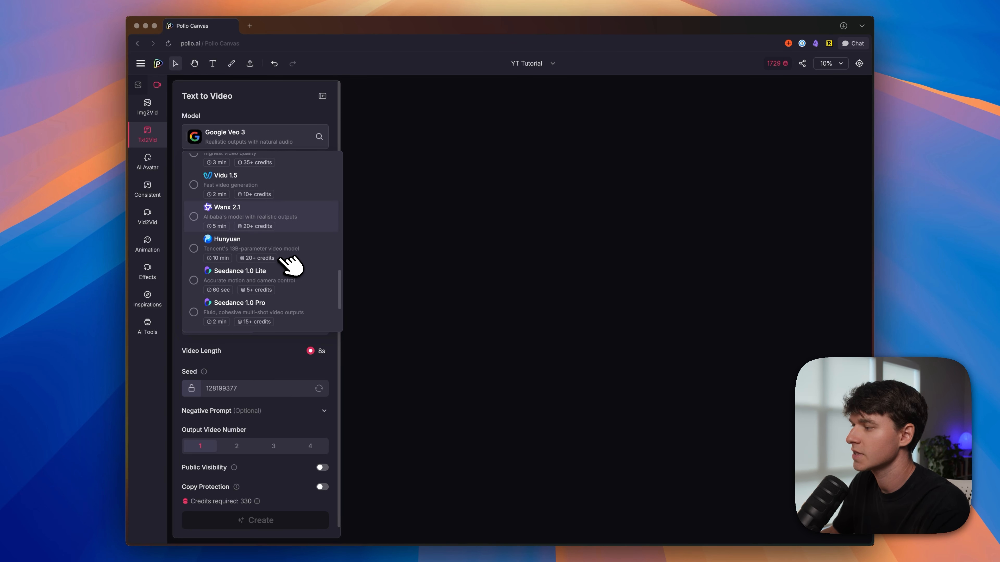
scroll(294, 272, up, 15)
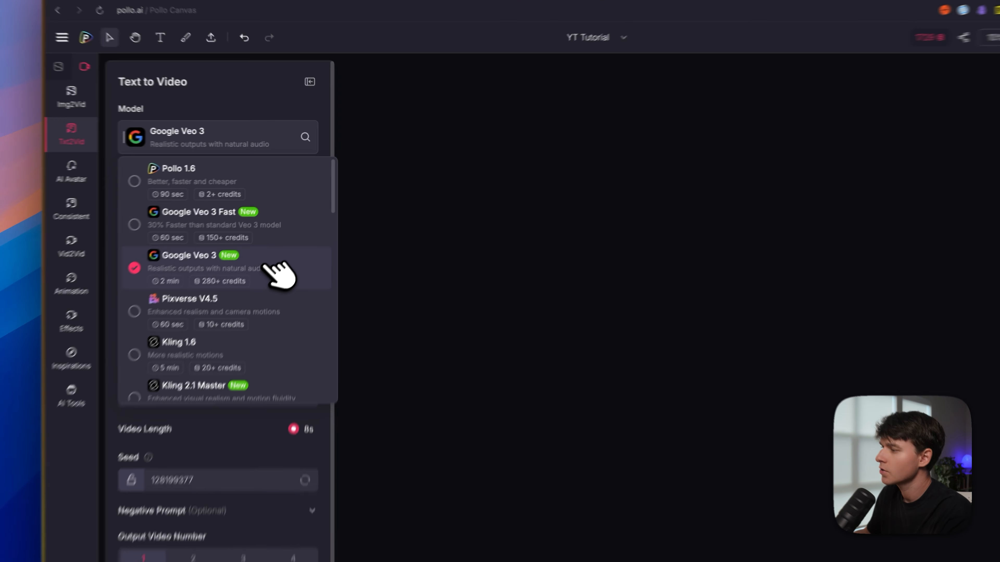
click(291, 235)
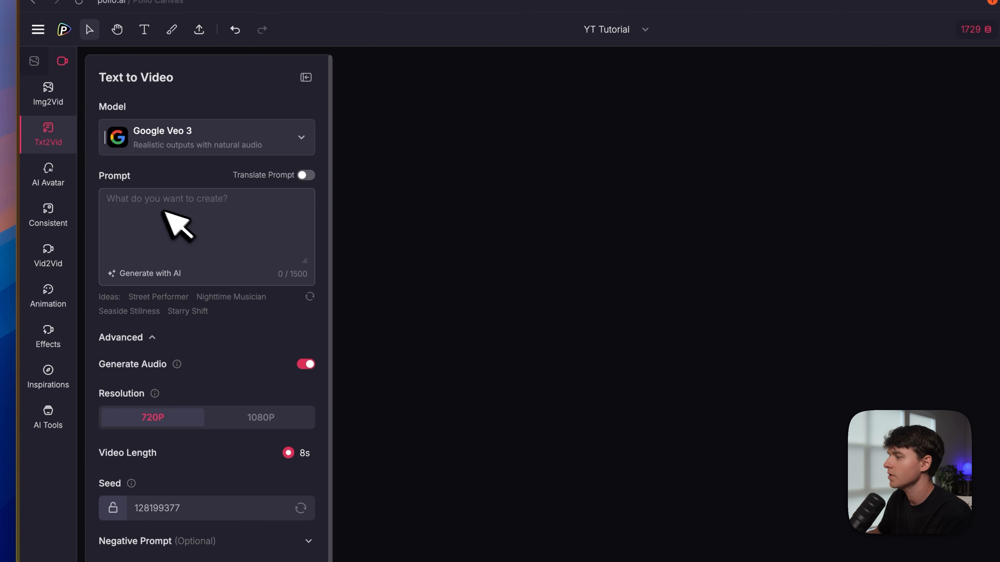
Step: Generate a video from the pasted prompt about Bigfoot speaking to the camera beside a crackling campfire at dusk in a Pacific Northwest forest
key(super+v)
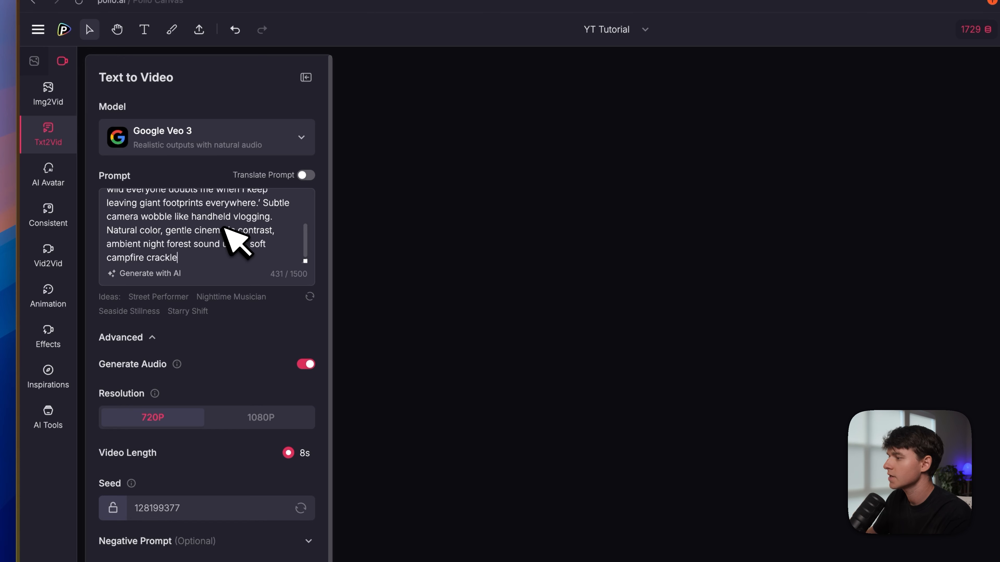
scroll(239, 236, up, 5)
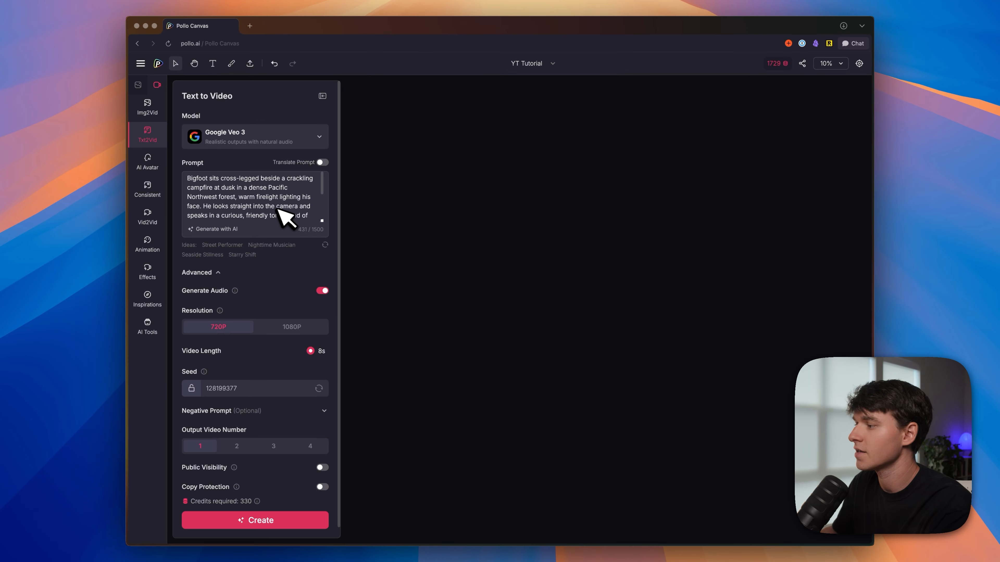
scroll(274, 211, down, 2)
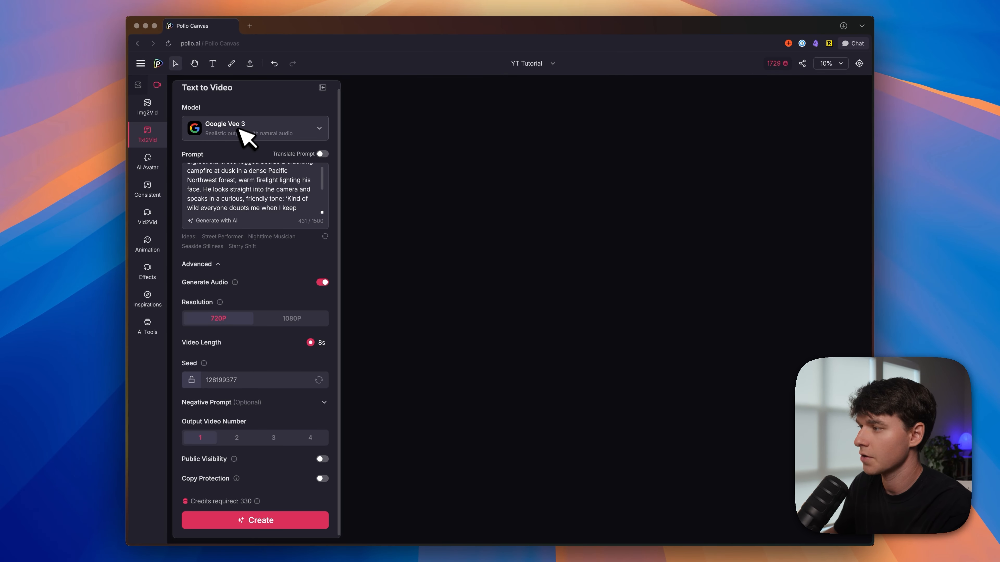
mouse_move(234, 282)
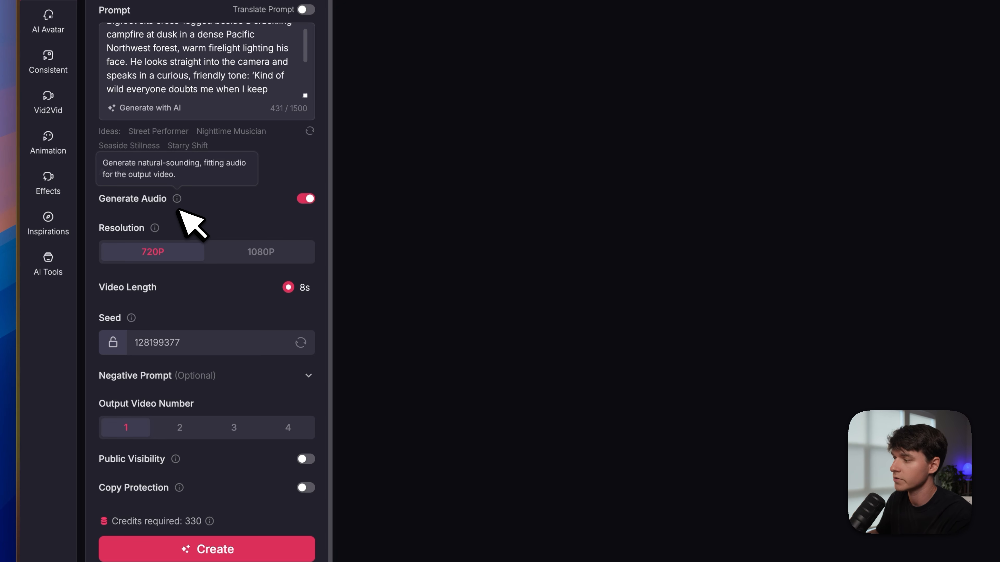
scroll(248, 245, down, 1)
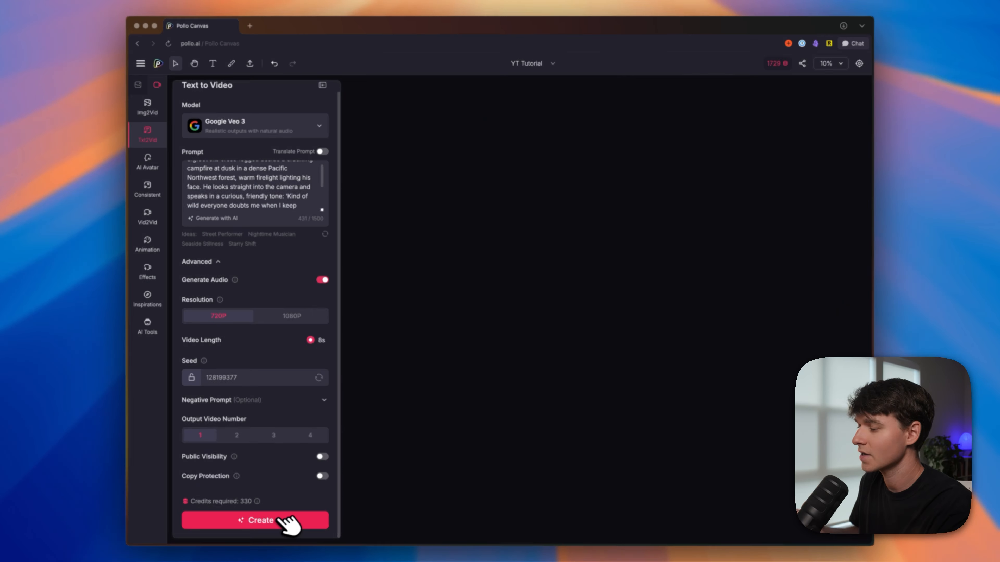
click(286, 522)
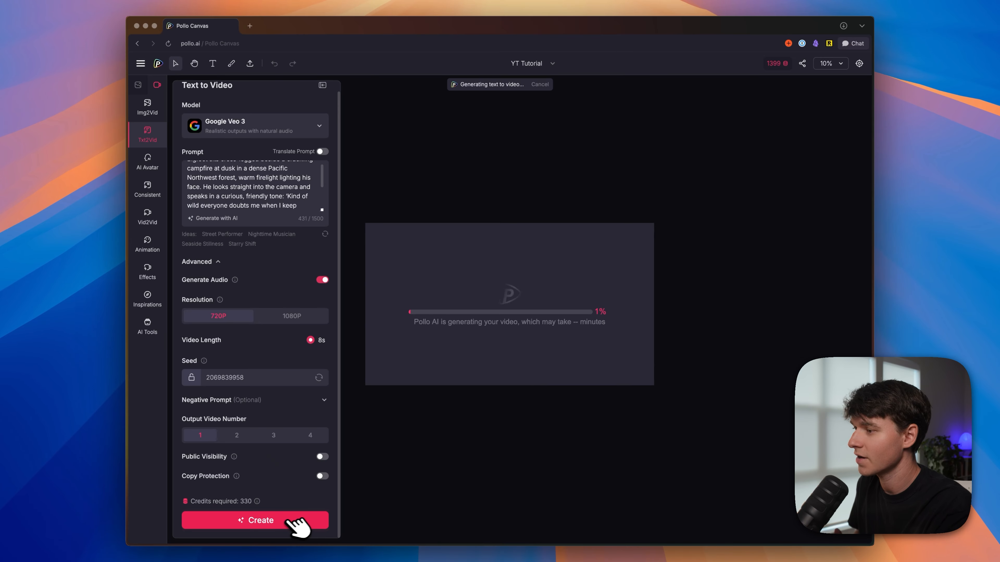
scroll(423, 279, down, 5)
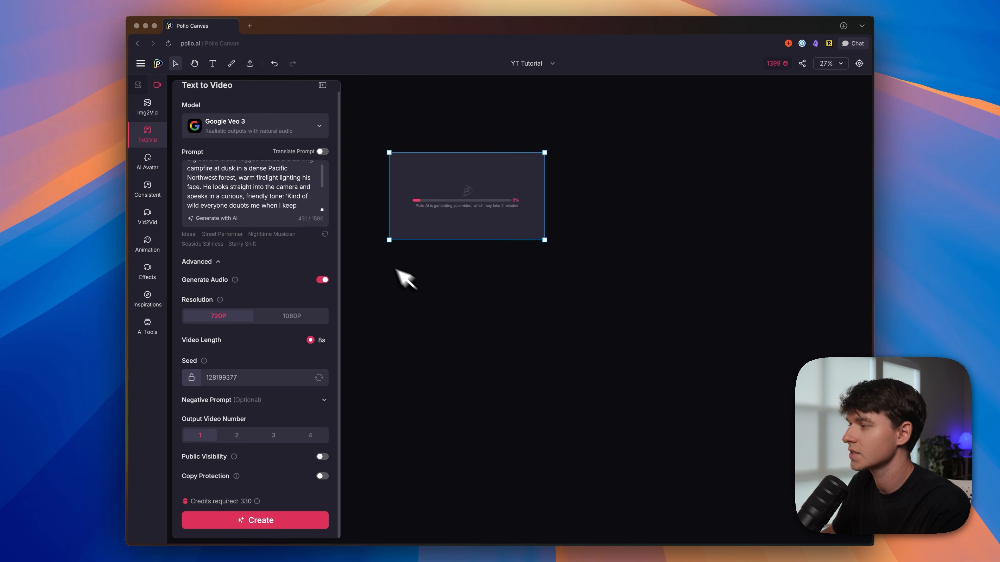
Step: Switch the text-to-video model to Kling 2.1 Master
click(242, 128)
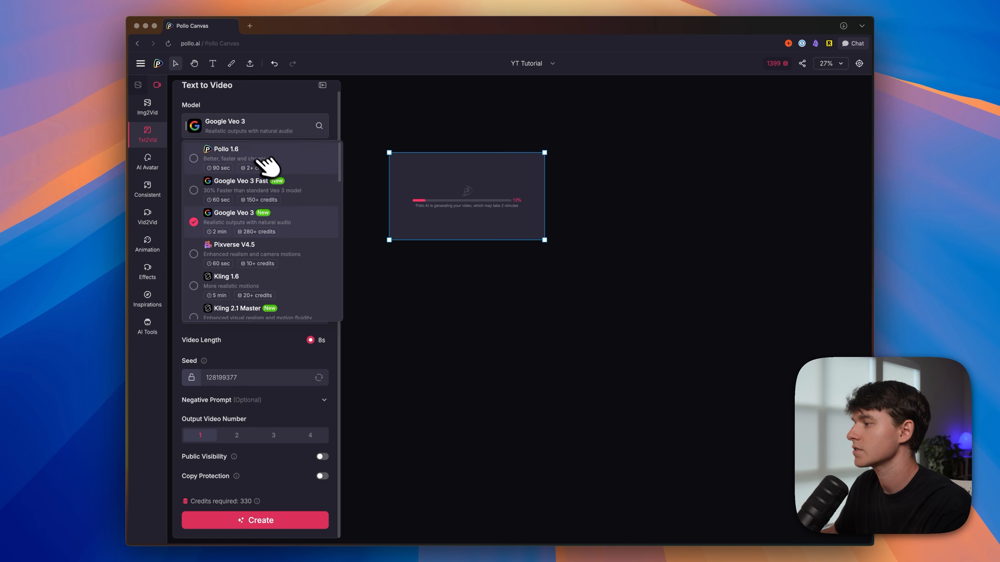
scroll(292, 252, down, 3)
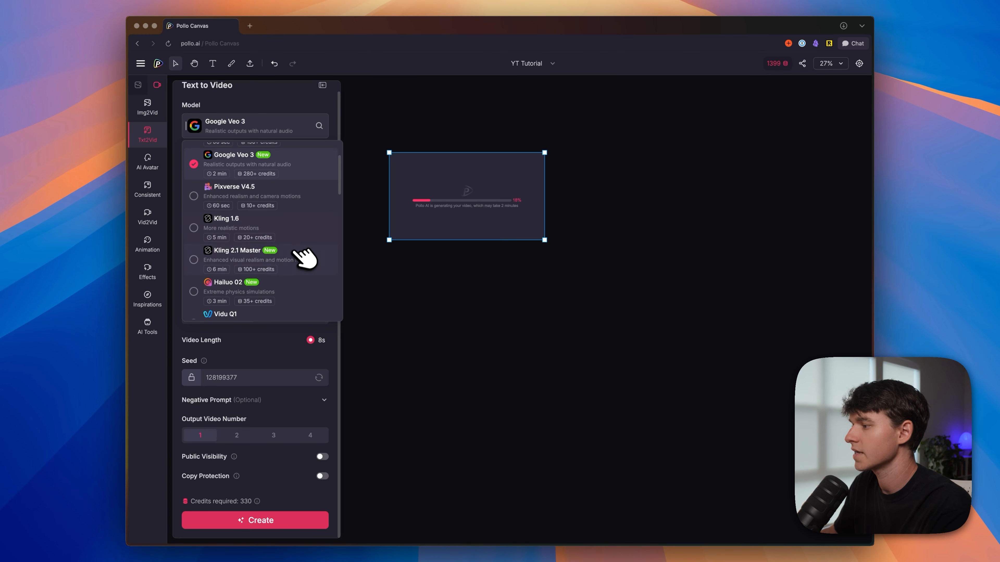
click(295, 259)
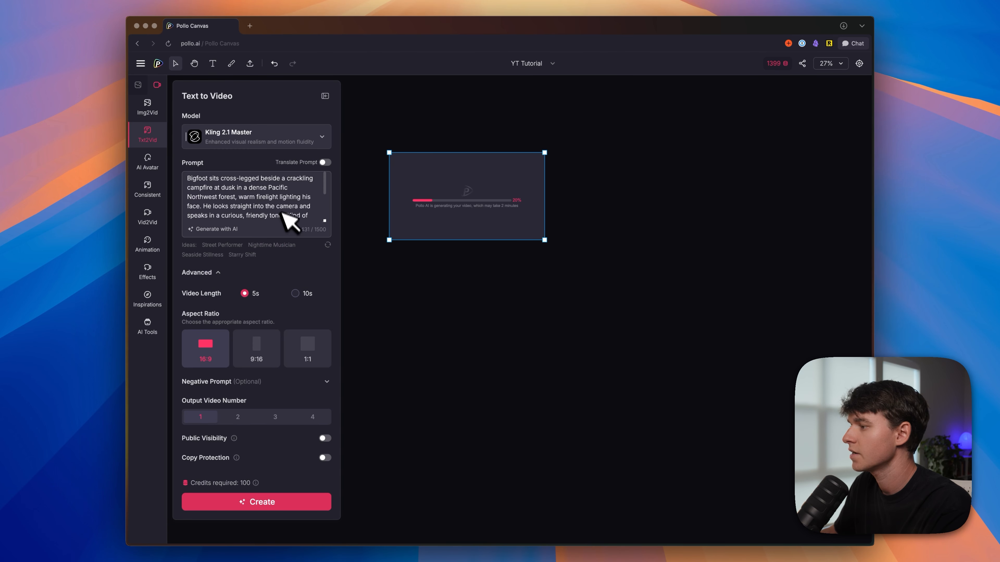
Step: Delete the entire Bigfoot text so the video prompt is empty
drag(314, 219, 170, 153)
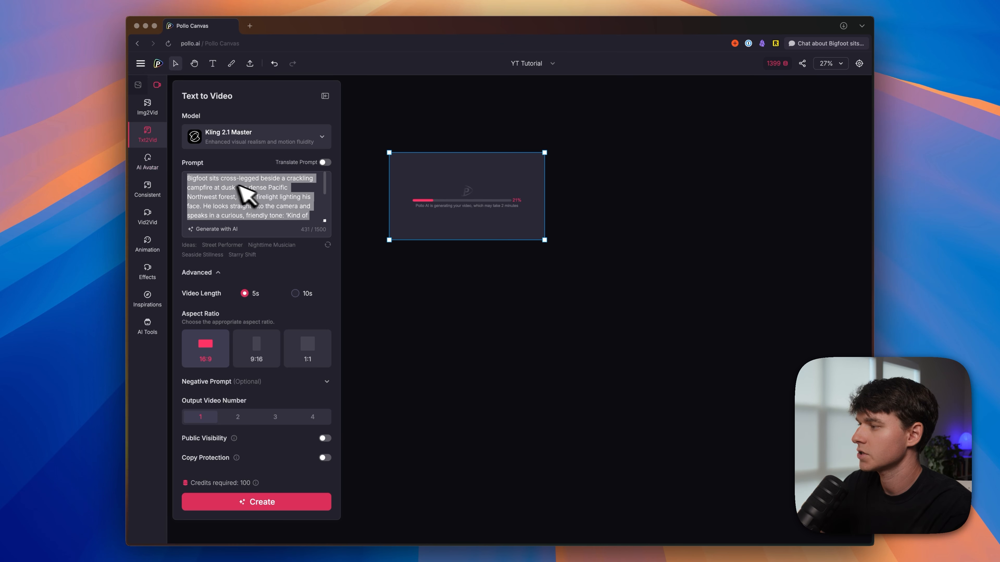
key(BackSpace)
drag(307, 218, 179, 169)
key(BackSpace)
drag(277, 195, 190, 171)
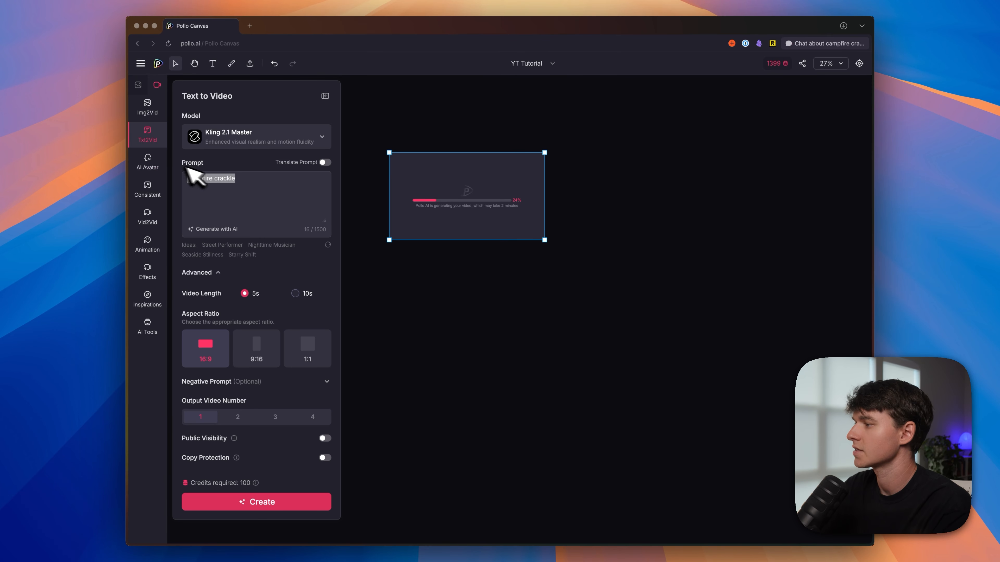
key(BackSpace)
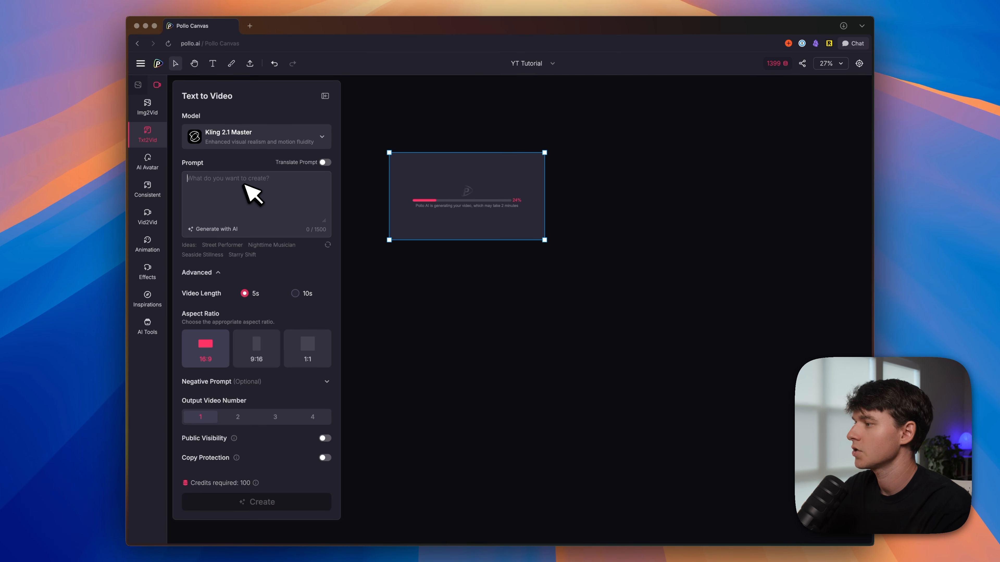
Step: Have AI write the prompt from "dragon flying above a castle" and use the suggestion about a majestic dragon gliding above a grand medieval castle
click(222, 228)
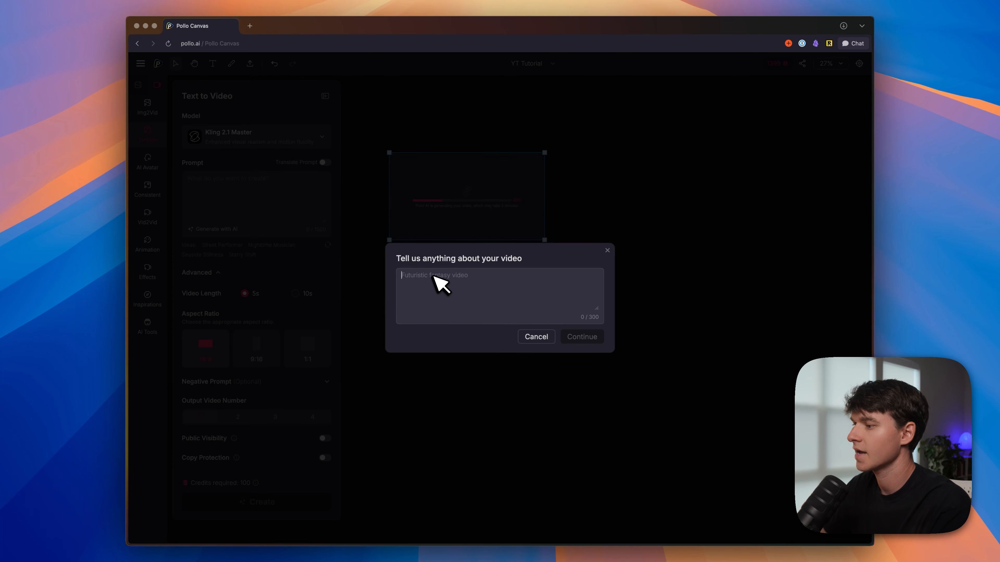
text(dragon flying above a castle)
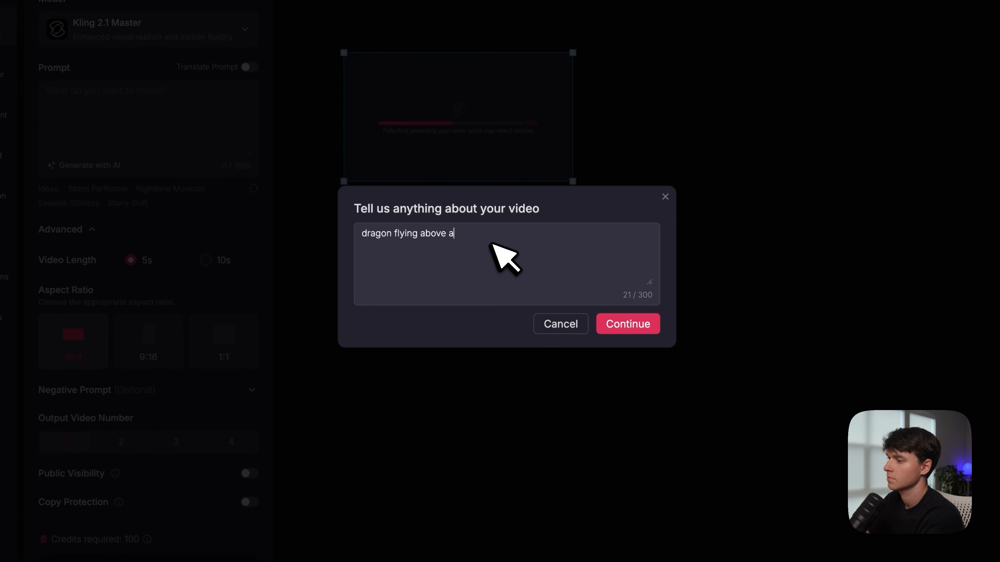
click(630, 320)
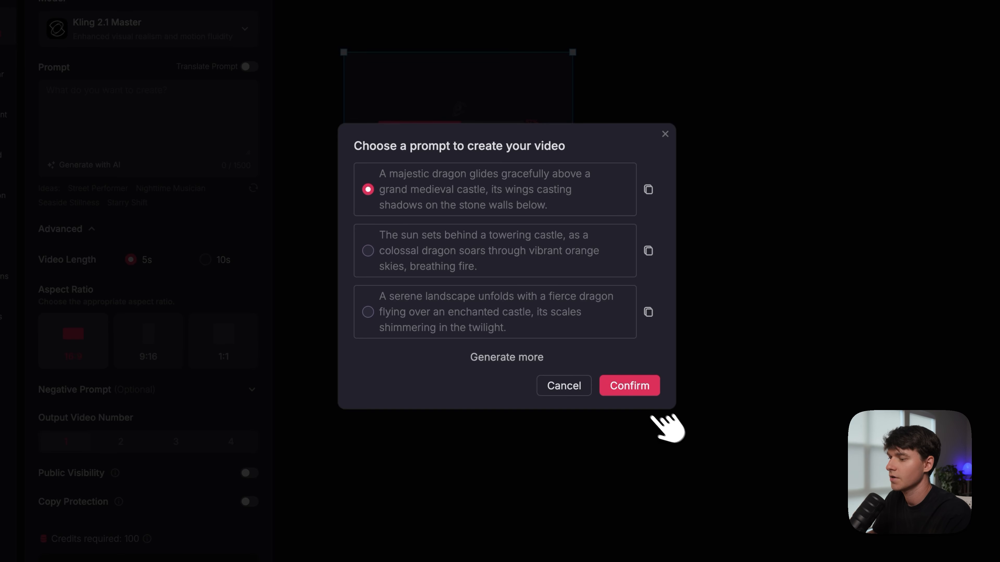
click(636, 385)
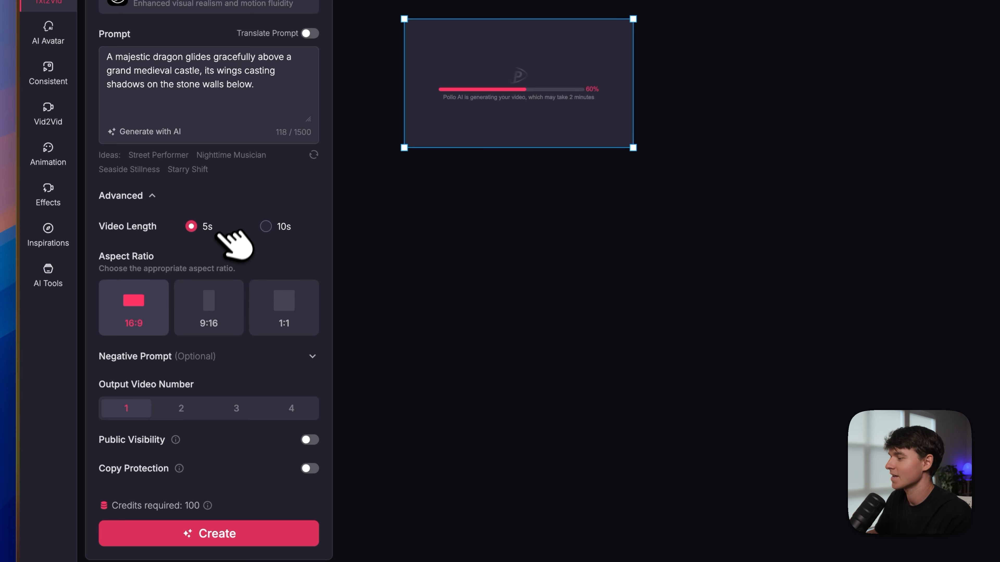
Step: Set the aspect ratio to 9:16 and generate the dragon video
click(210, 301)
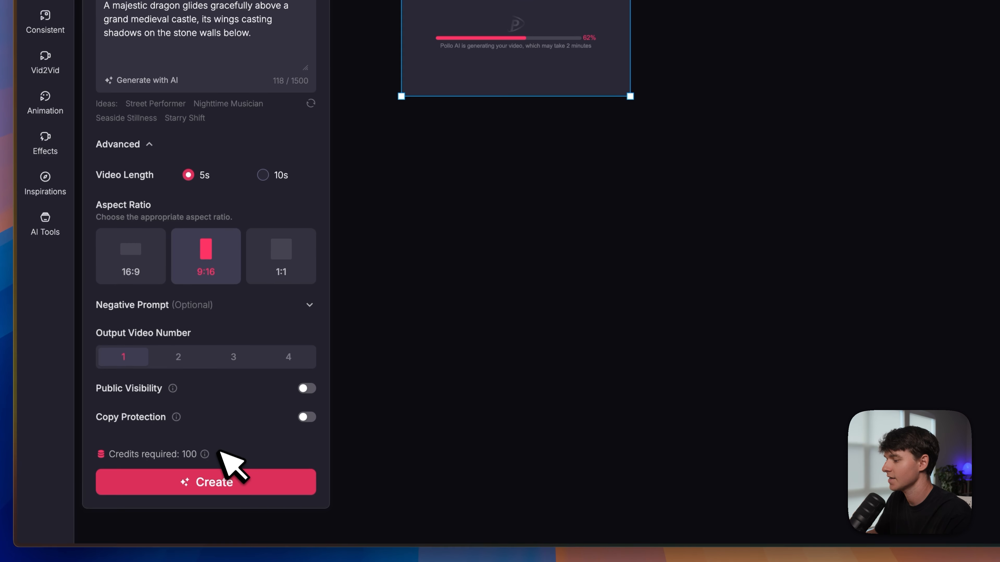
click(220, 478)
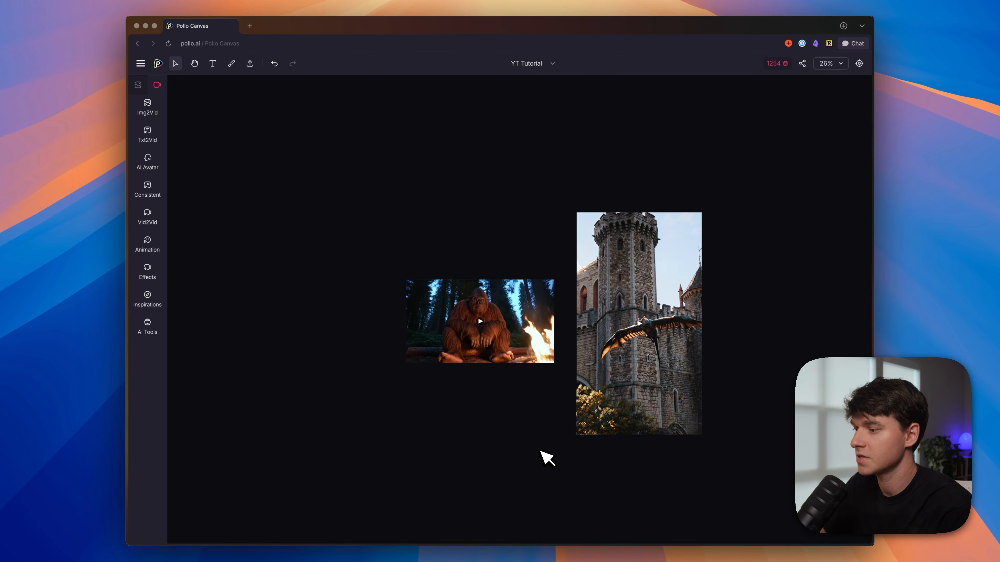
scroll(543, 417, up, 5)
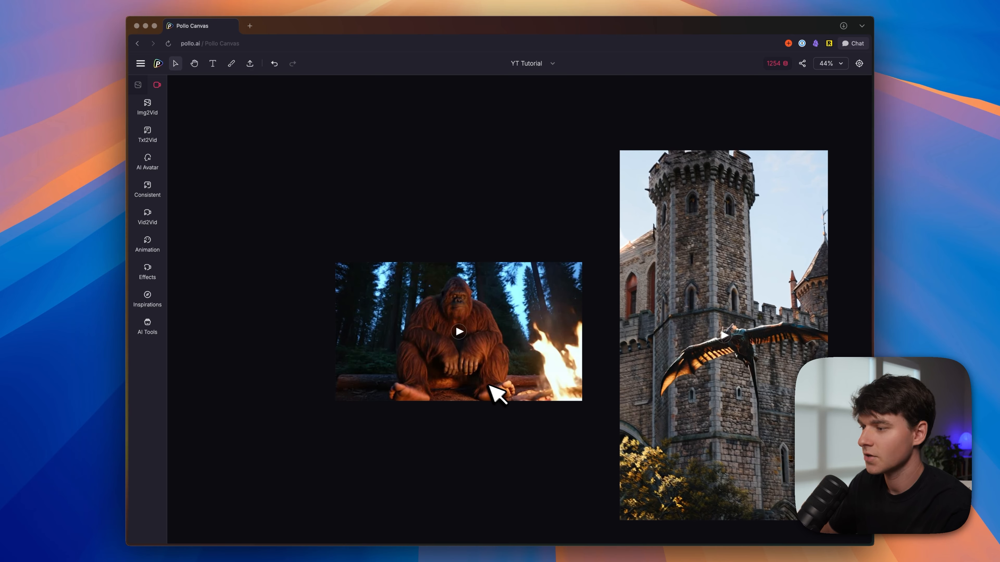